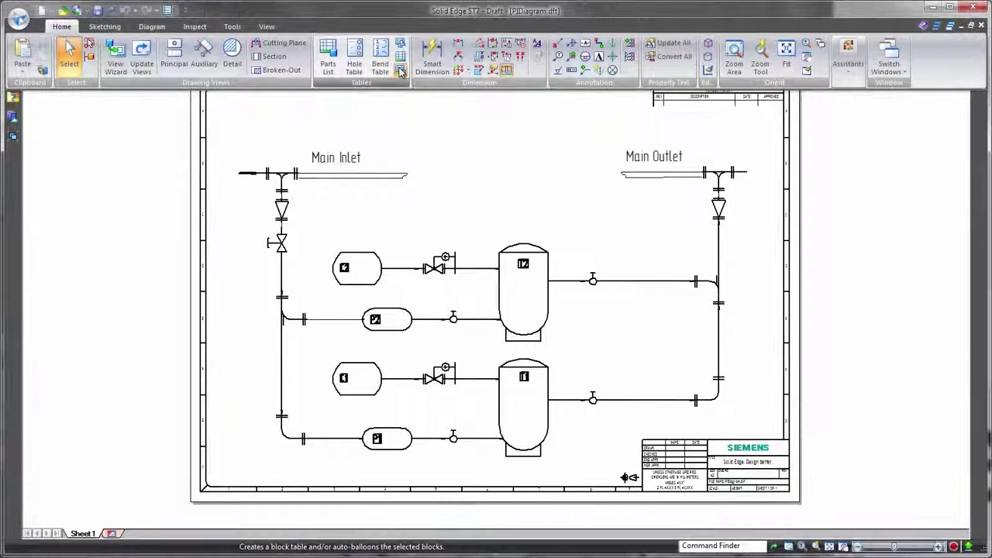
Place a block table with automatic balloons for the diagram's blocks between the Main Inlet and Main Outlet labels
{"action": "left_click", "coordinate": [380, 61]}
{"action": "right_click", "coordinate": [572, 96]}
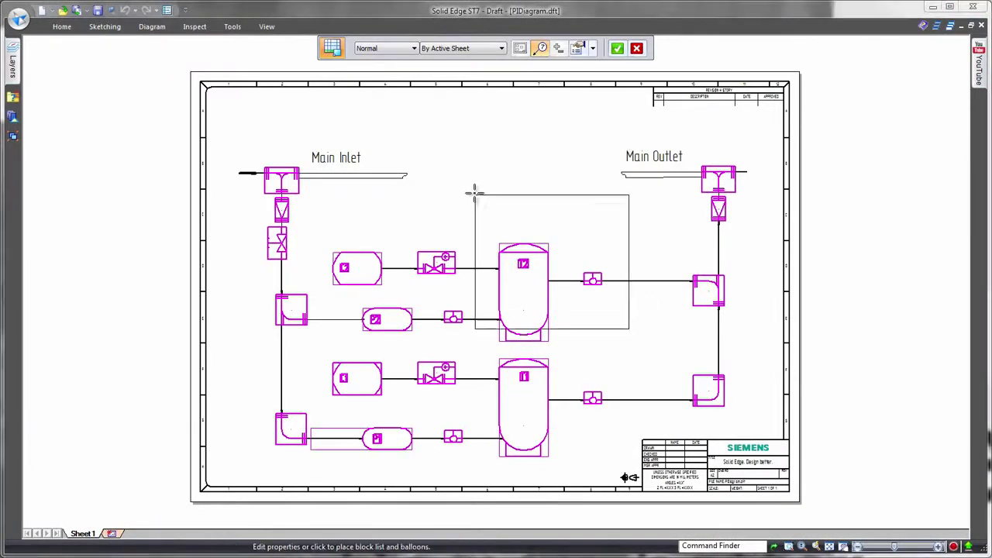
{"action": "left_click", "coordinate": [422, 102]}
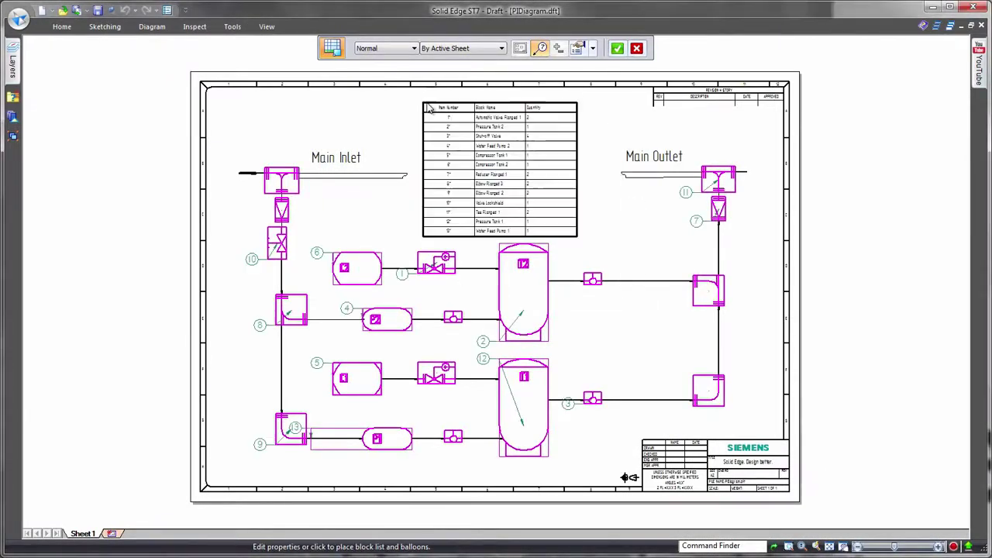
{"action": "scroll", "coordinate": [854, 170], "scroll_direction": "up", "scroll_amount": 6}
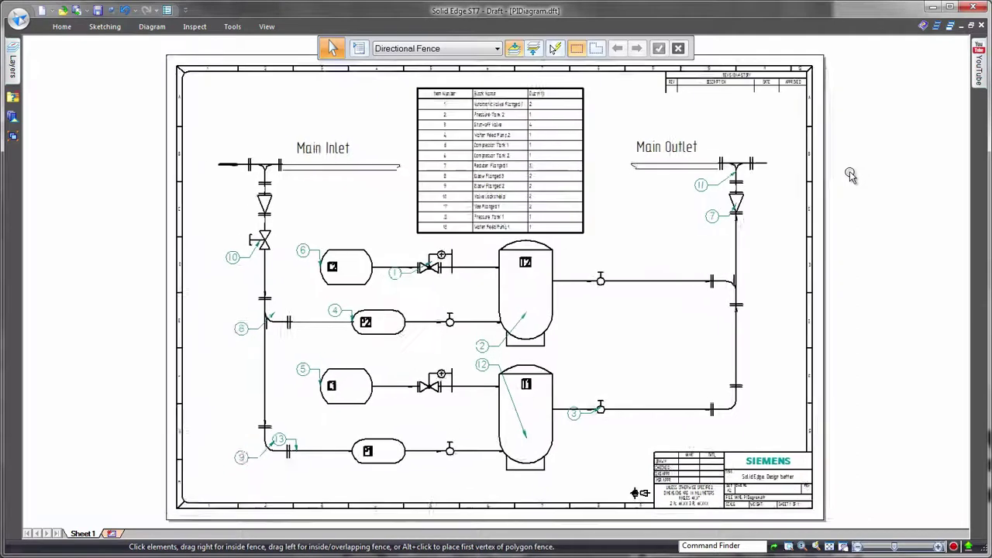
{"action": "scroll", "coordinate": [874, 171], "scroll_direction": "up", "scroll_amount": 2}
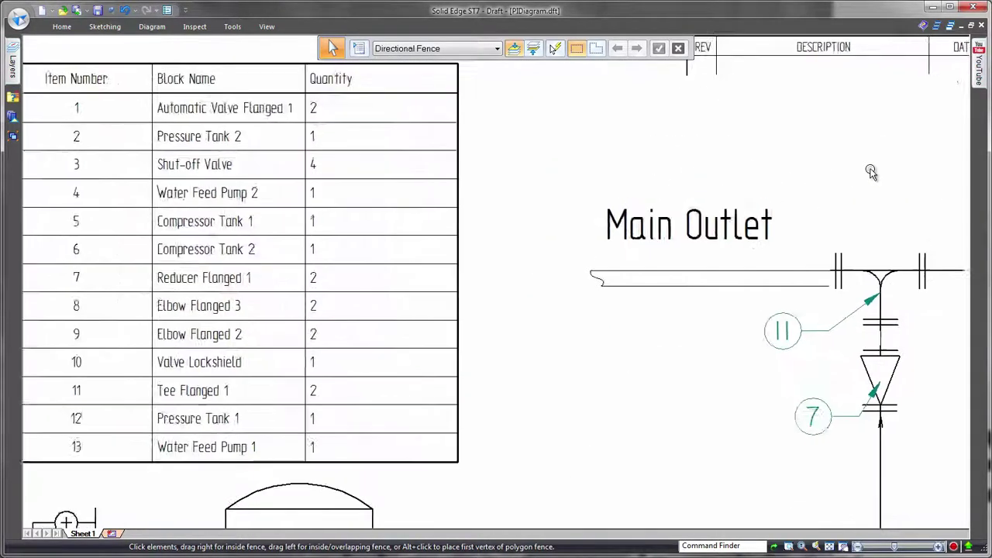
{"action": "scroll", "coordinate": [874, 389], "scroll_direction": "down", "scroll_amount": 3}
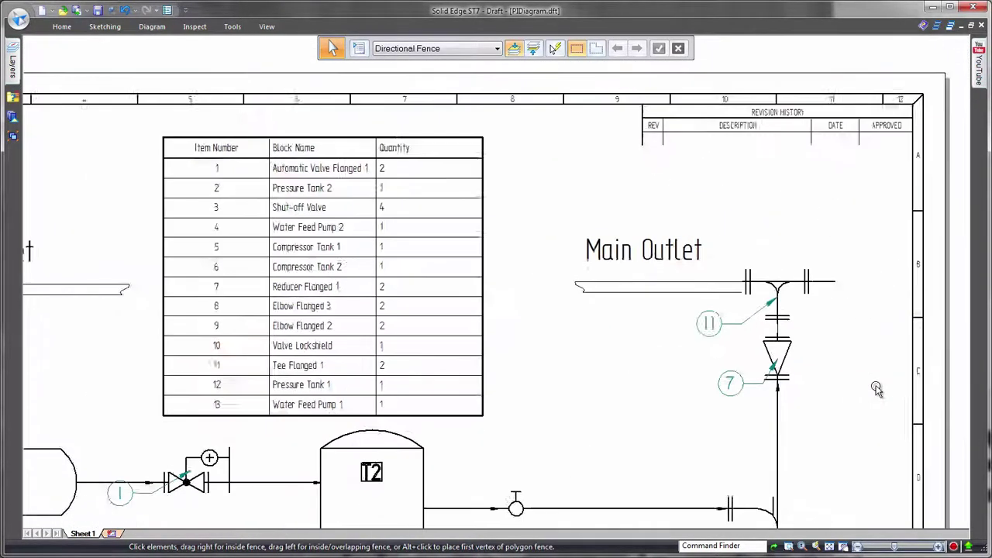
{"action": "scroll", "coordinate": [877, 389], "scroll_direction": "up", "scroll_amount": 1}
{"action": "scroll", "coordinate": [876, 389], "scroll_direction": "down", "scroll_amount": 4}
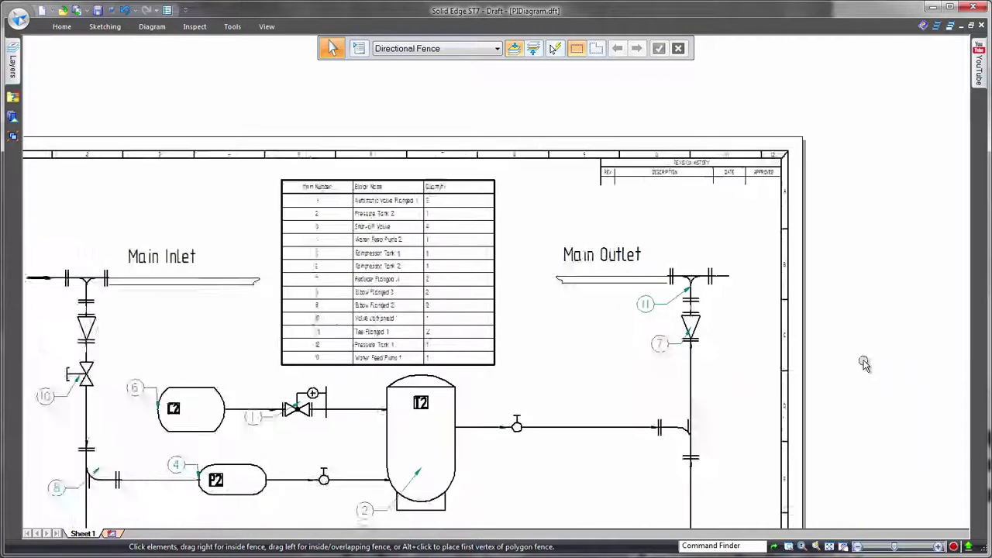
{"action": "scroll", "coordinate": [890, 281], "scroll_direction": "down", "scroll_amount": 1}
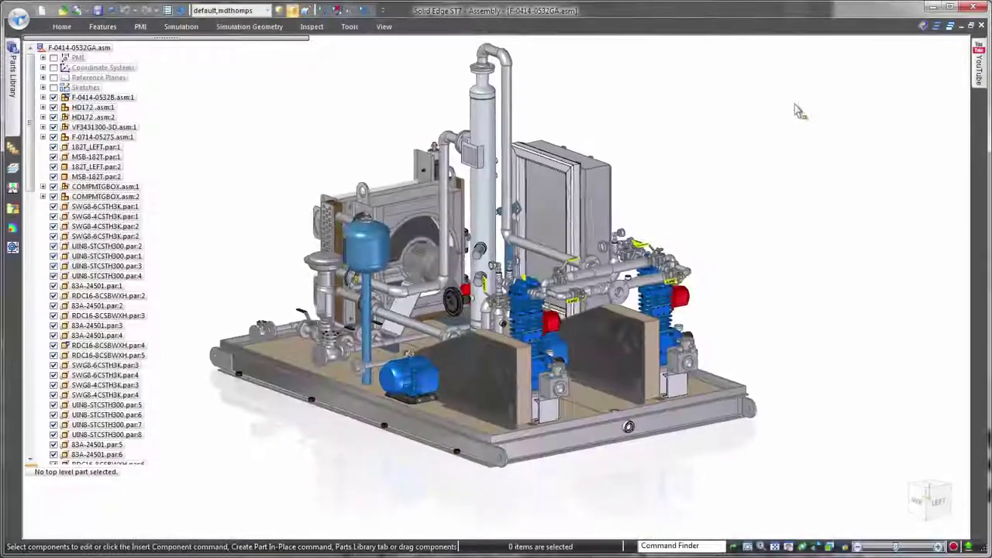
Switch the assembly display to the 2-Piping Routes configuration
{"action": "left_click", "coordinate": [293, 10]}
{"action": "double_click", "coordinate": [248, 39]}
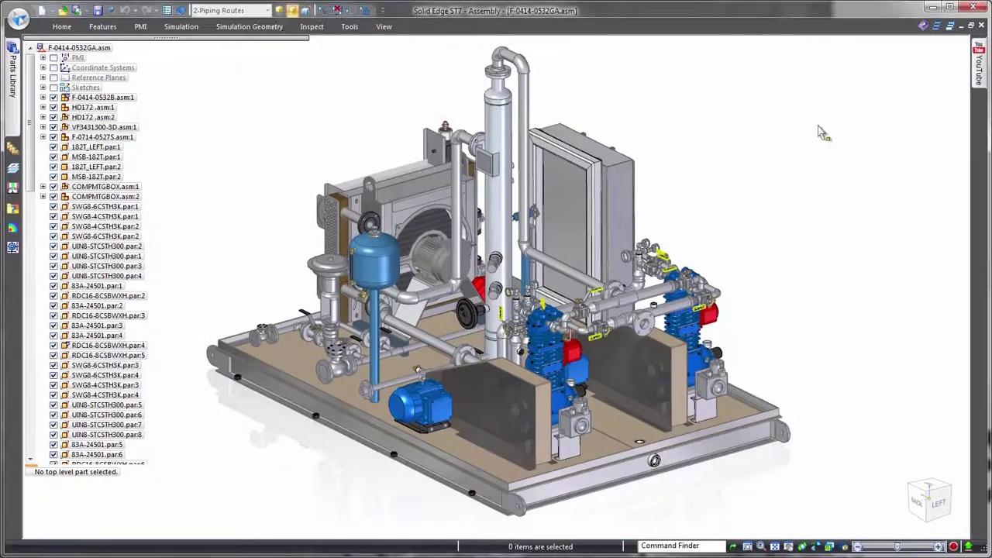
Draw the pipe path's closing segments along the lower run and up to the open reducer beneath the valve
{"action": "right_click_drag", "start_coordinate": [697, 129], "coordinate": [683, 135]}
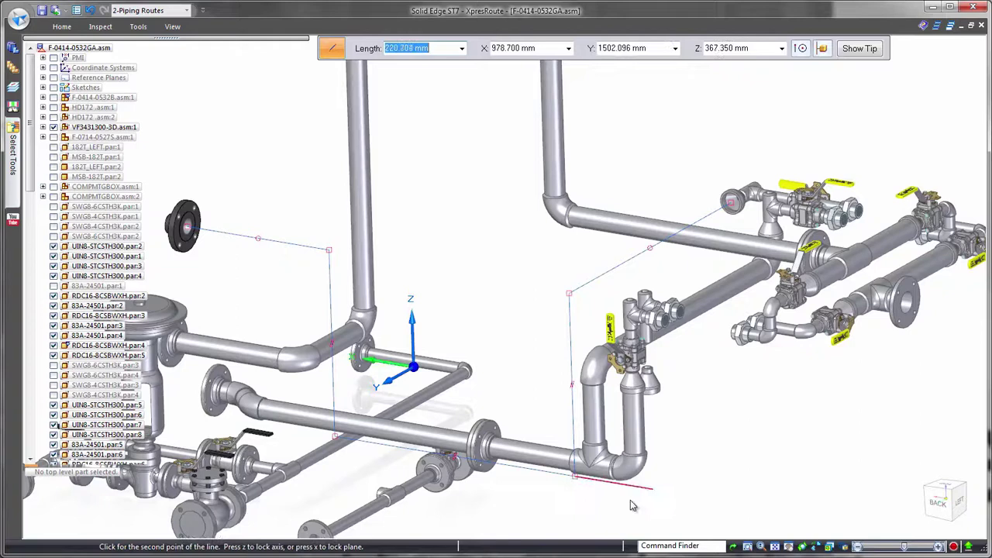
{"action": "left_click", "coordinate": [650, 393]}
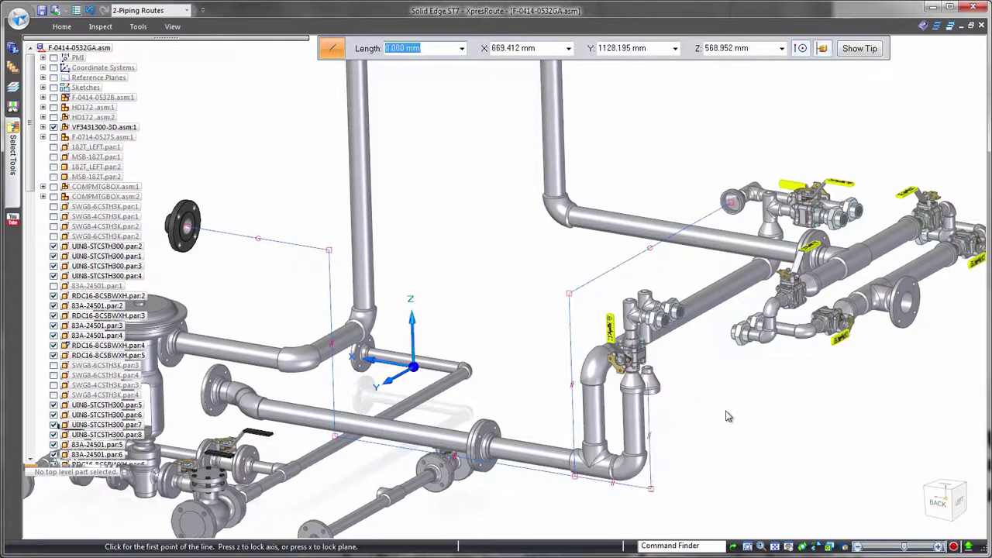
{"action": "key", "text": "Escape"}
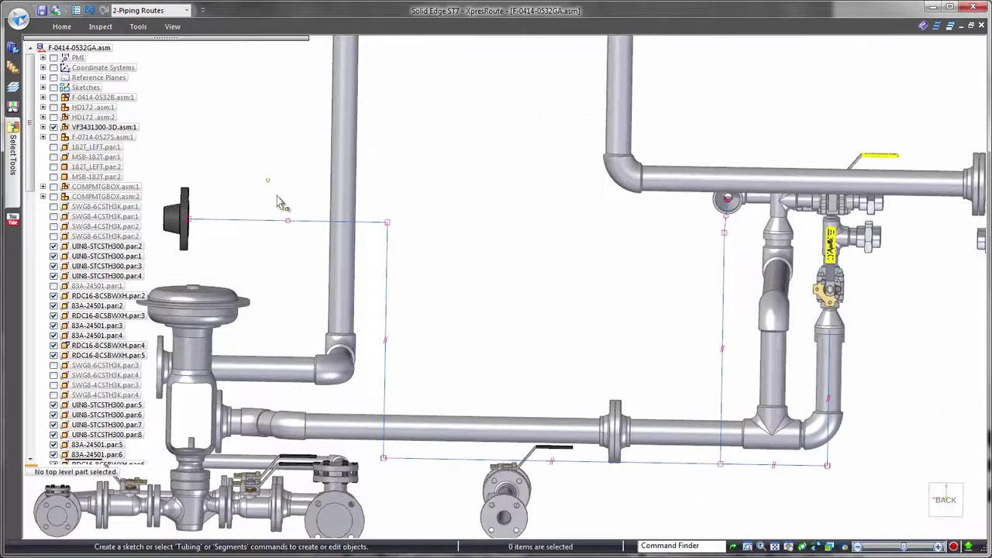
Dimension the angle between the black flange's path segment and the adjoining vertical segment, and set it to 91°
{"action": "left_click", "coordinate": [65, 29]}
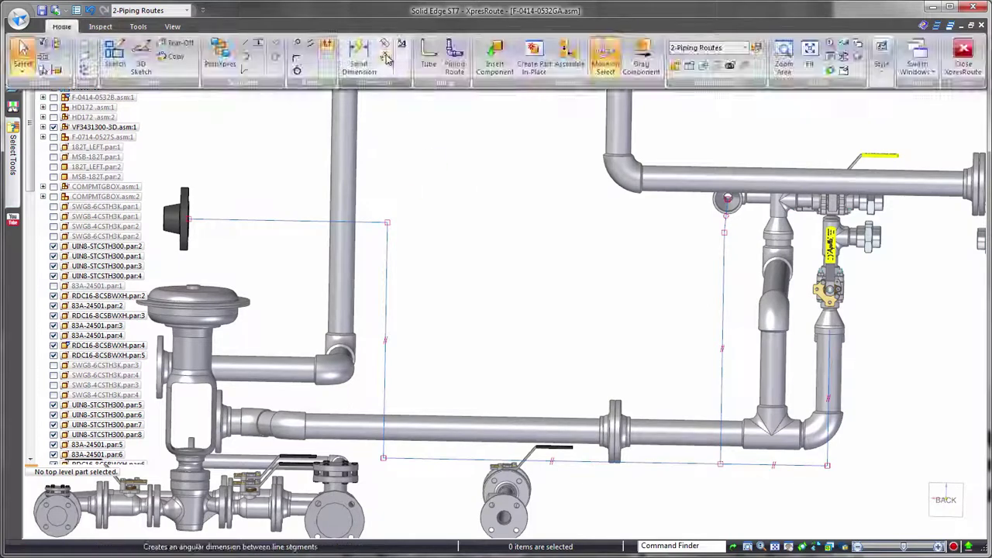
{"action": "left_click", "coordinate": [388, 58]}
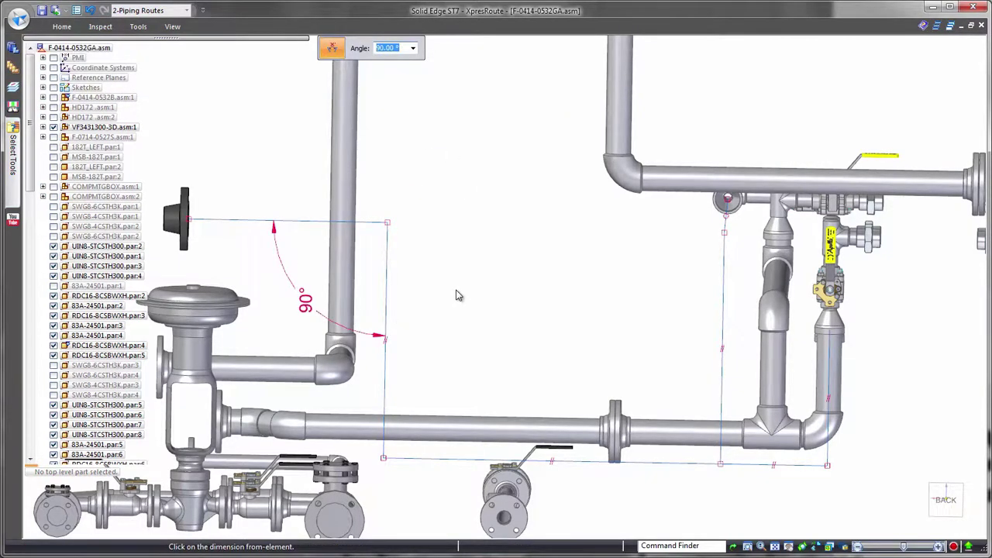
{"action": "middle_click_drag", "start_coordinate": [410, 312], "coordinate": [508, 224]}
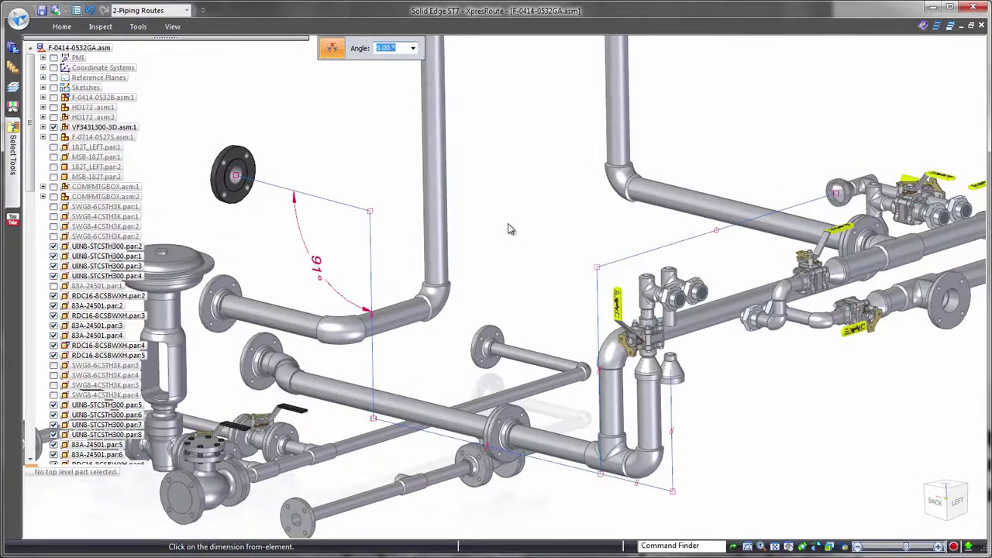
Dimension the vertical path segment nearest the black flange and set its length to 600 mm
{"action": "right_click_drag", "start_coordinate": [507, 223], "coordinate": [483, 224]}
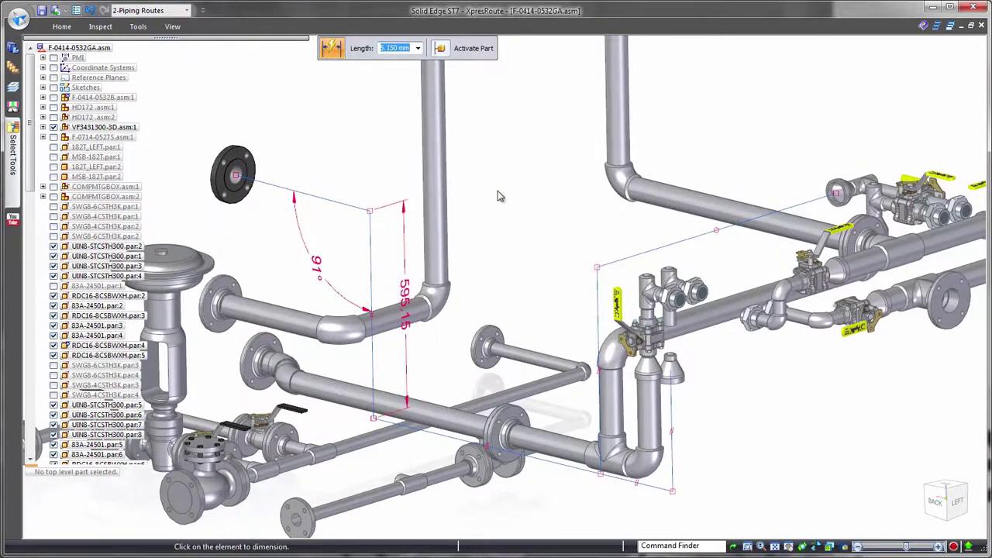
{"action": "mouse_move", "coordinate": [498, 191]}
{"action": "middle_mouse_down"}
{"action": "mouse_move", "coordinate": [489, 181]}
{"action": "mouse_move", "coordinate": [488, 193]}
{"action": "middle_mouse_up"}
Create a piping route along the sketched paths with DIN pipe, 65 mm diameter and DIN butt weld fittings
{"action": "right_click_drag", "start_coordinate": [488, 193], "coordinate": [487, 244]}
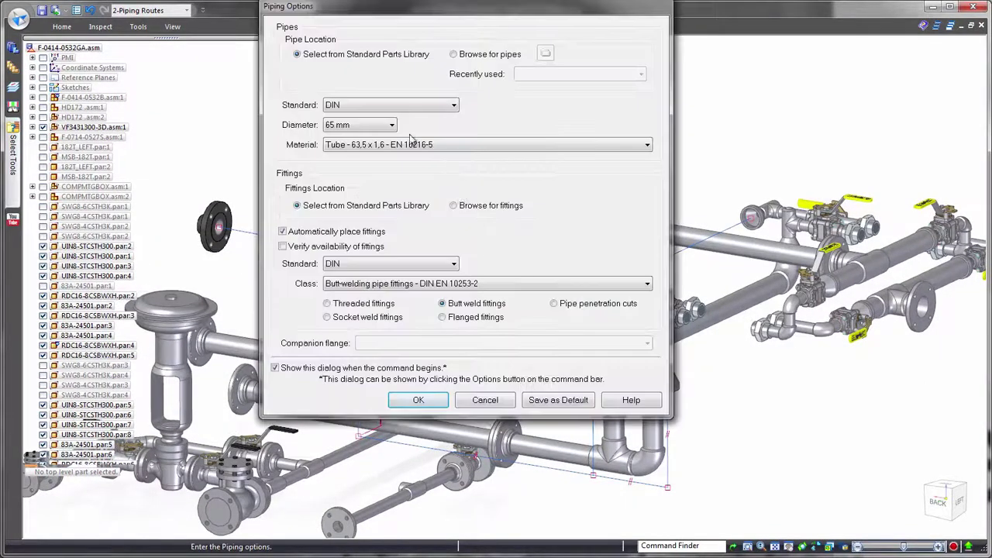
{"action": "left_click", "coordinate": [392, 126]}
{"action": "left_click", "coordinate": [392, 126]}
{"action": "left_click", "coordinate": [455, 146]}
{"action": "left_click", "coordinate": [456, 157]}
{"action": "left_click", "coordinate": [419, 400]}
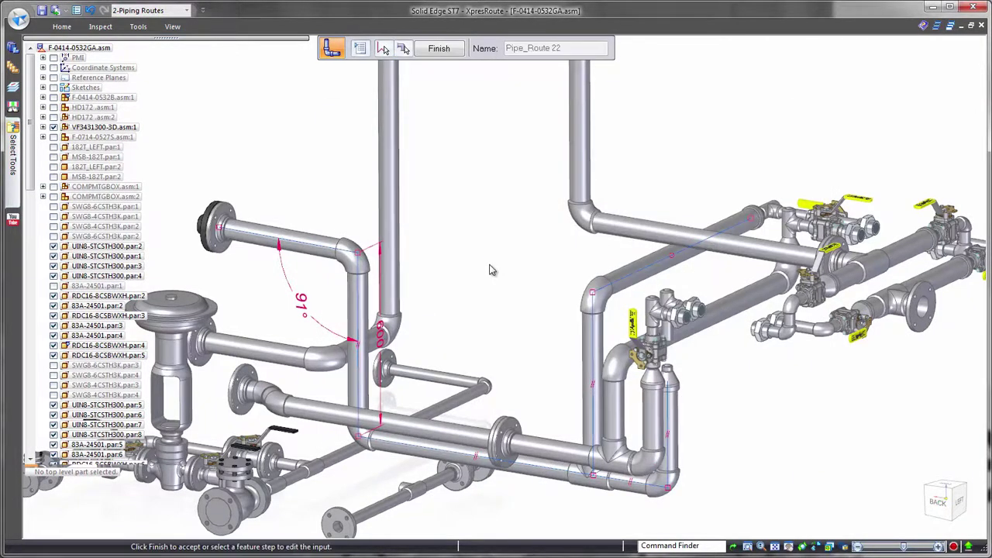
Finish the new pipe route and hide all paths
{"action": "right_click", "coordinate": [490, 269]}
{"action": "key", "text": "Escape"}
{"action": "right_click", "coordinate": [501, 193]}
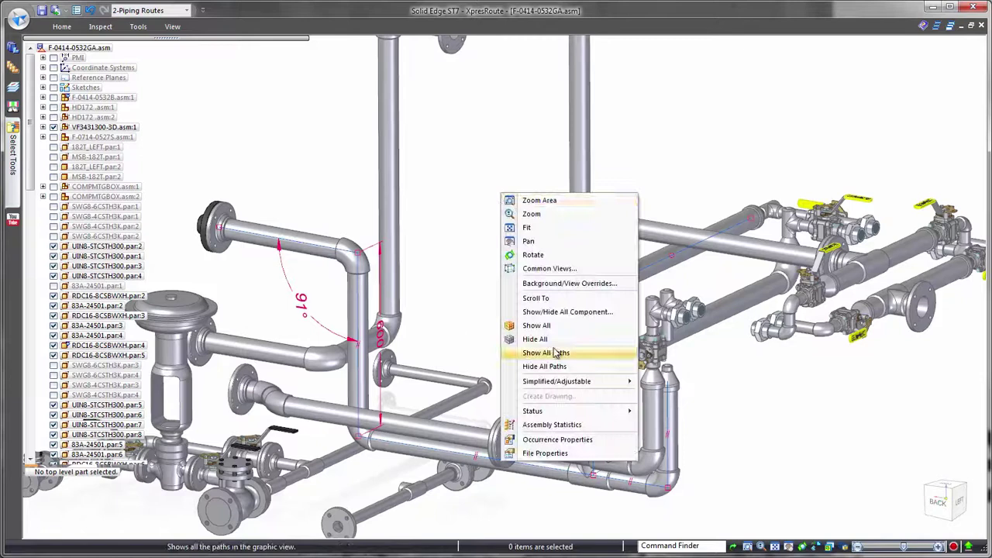
{"action": "left_click", "coordinate": [554, 366]}
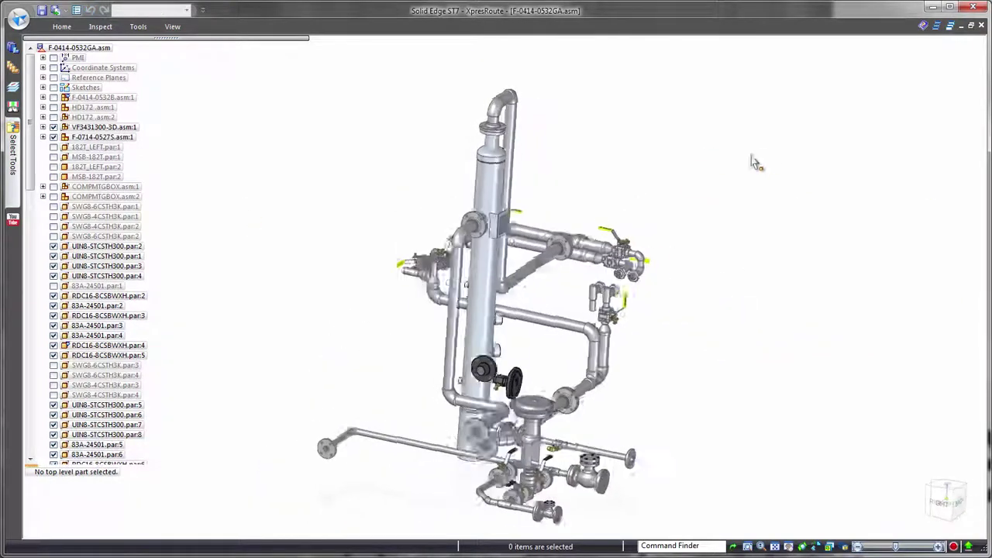
Show Pipe_Route 22 alongside the tower and its drain fittings
{"action": "scroll", "coordinate": [752, 209], "scroll_direction": "up", "scroll_amount": 10}
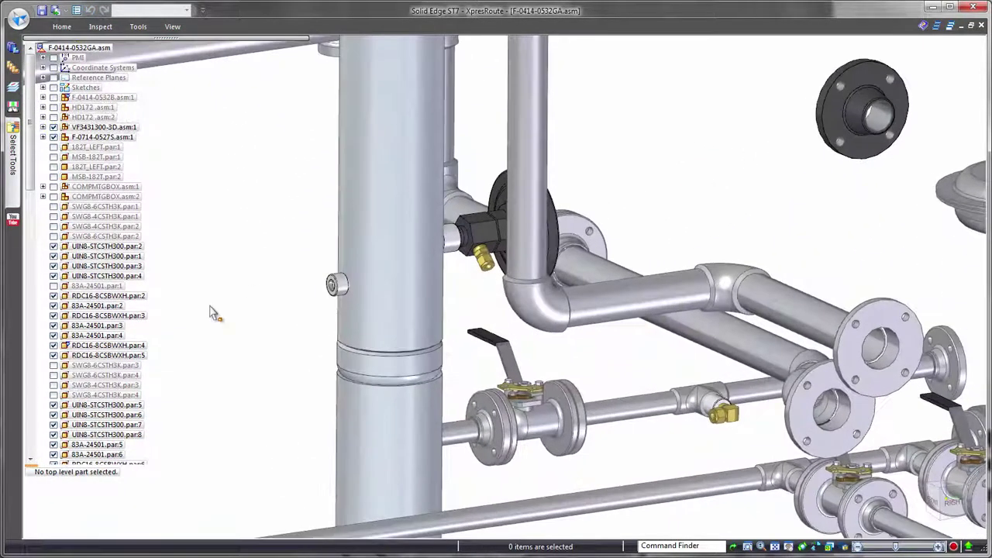
{"action": "left_click", "coordinate": [31, 324]}
{"action": "left_click_drag", "start_coordinate": [29, 320], "coordinate": [31, 459]}
{"action": "left_click", "coordinate": [54, 444]}
{"action": "middle_click_drag", "start_coordinate": [663, 138], "coordinate": [639, 113]}
{"action": "scroll", "coordinate": [640, 118], "scroll_direction": "up", "scroll_amount": 5}
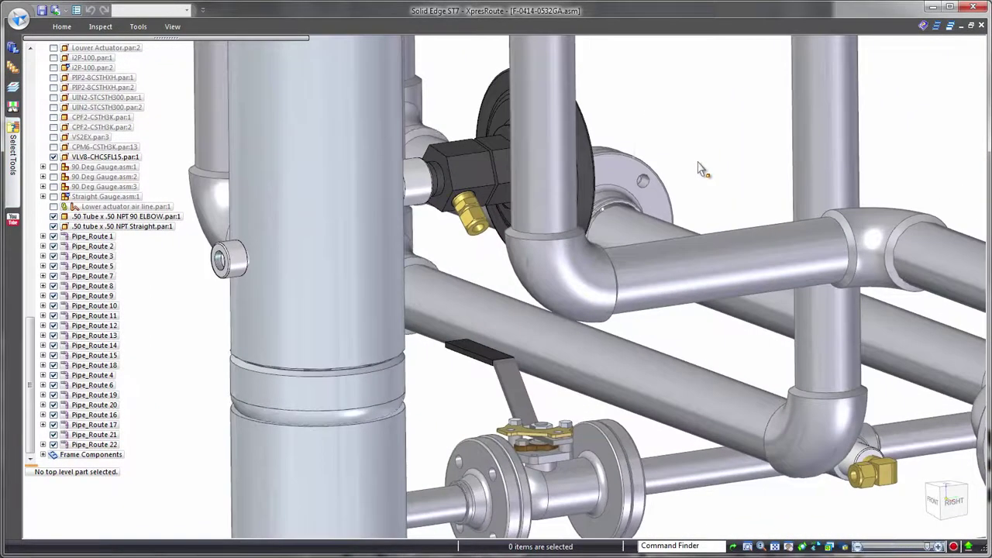
Generate a tube path from the straight fitting on the black valve to the brass elbow, with a 150 mm port segment length
{"action": "right_click_drag", "start_coordinate": [702, 163], "coordinate": [732, 169]}
{"action": "left_click", "coordinate": [729, 163]}
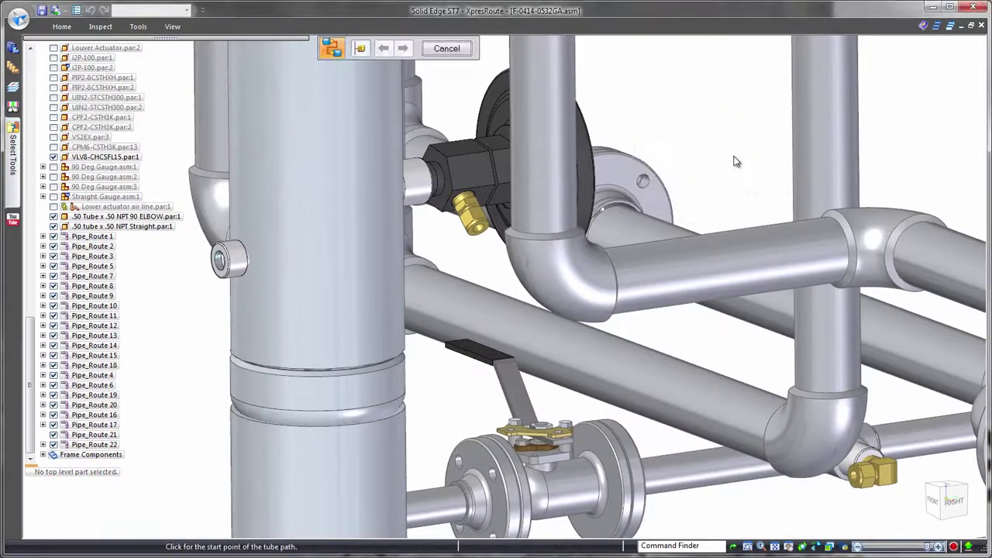
{"action": "left_click", "coordinate": [481, 238]}
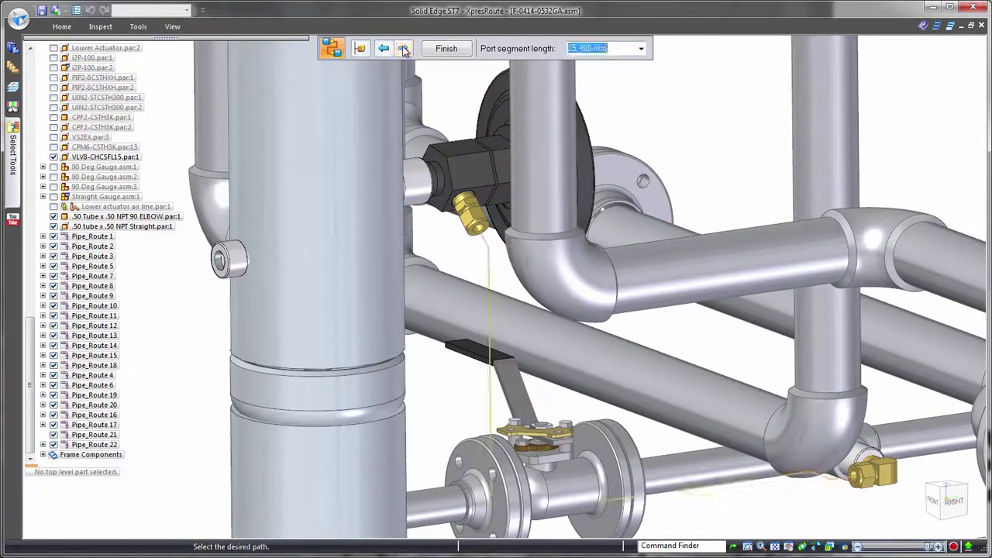
{"action": "left_click", "coordinate": [607, 85]}
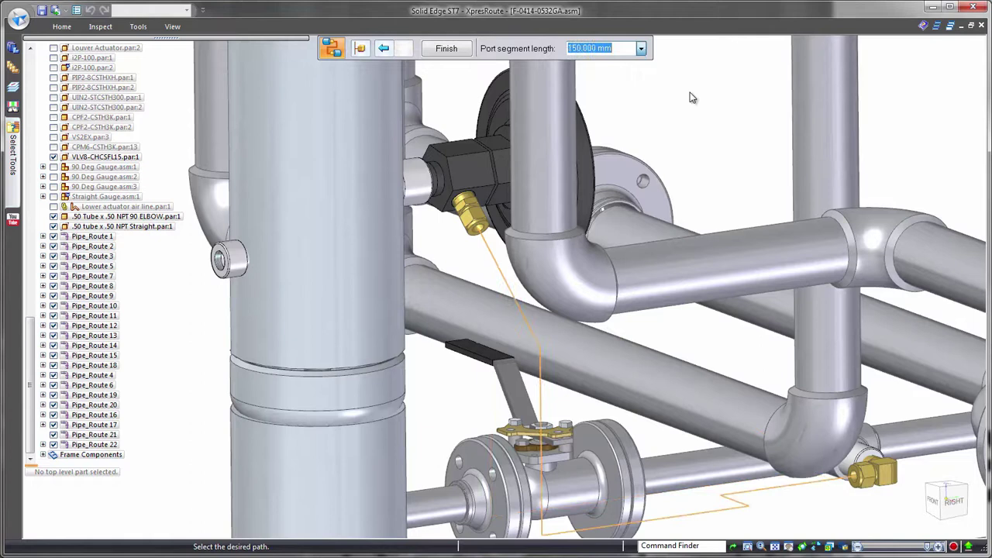
{"action": "right_click", "coordinate": [706, 102]}
Create a tube named Center Tower drain along the generated path using the Drain saved settings
{"action": "middle_click_drag", "start_coordinate": [706, 103], "coordinate": [688, 136]}
{"action": "right_click_drag", "start_coordinate": [687, 134], "coordinate": [664, 184]}
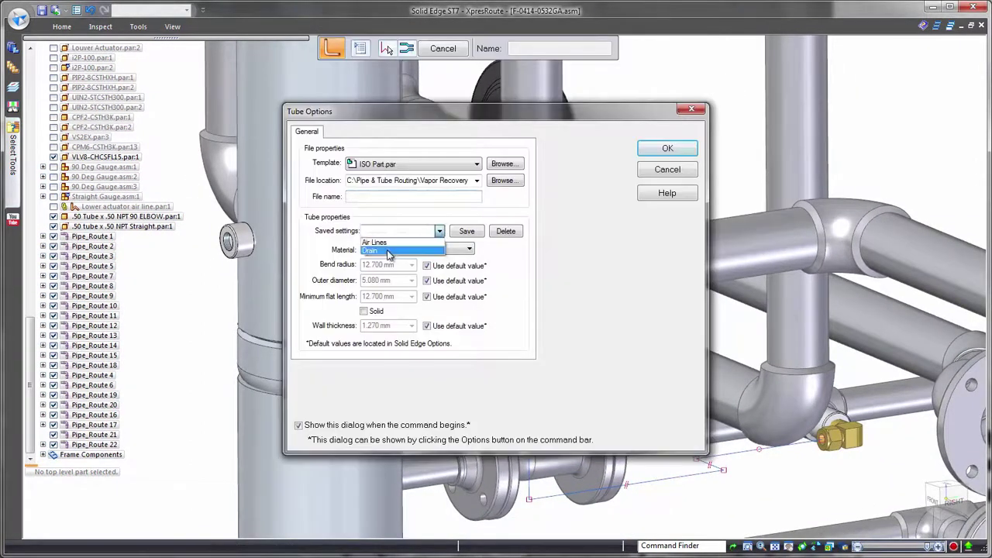
{"action": "left_click", "coordinate": [468, 250]}
{"action": "left_click", "coordinate": [667, 148]}
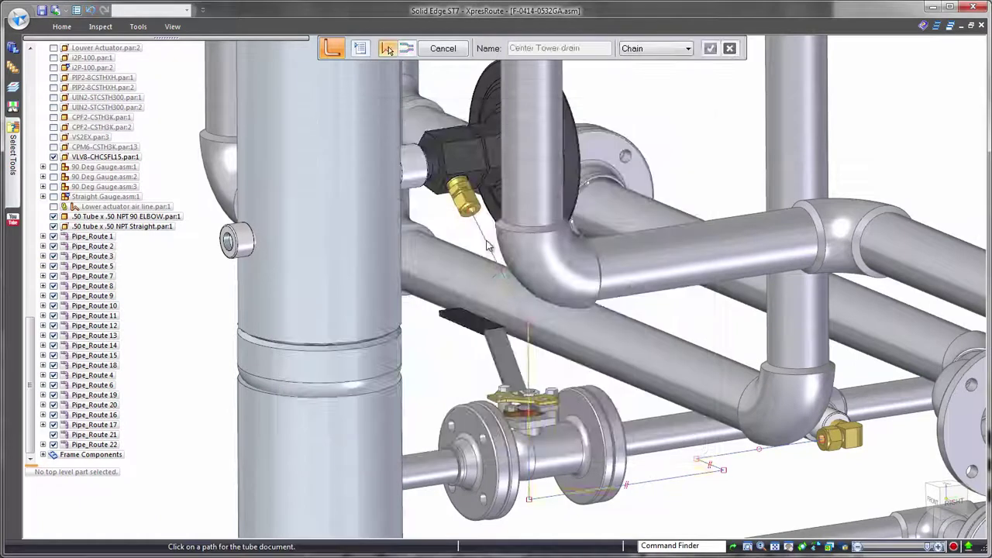
{"action": "right_click", "coordinate": [692, 148]}
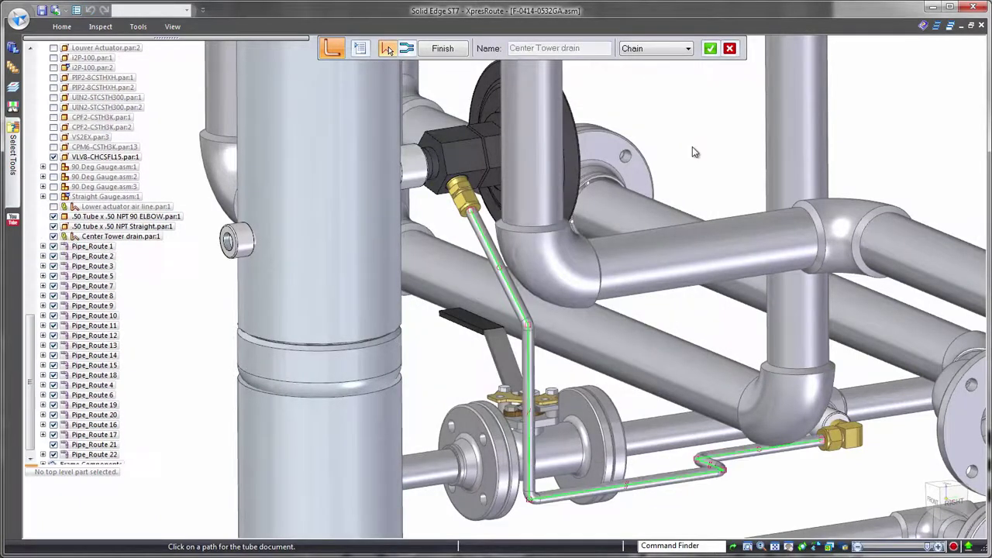
{"action": "key", "text": "Escape"}
Hide the .50 tube x .50 NPT Straight fitting and extend End 1 of the Center Tower drain tube by 10 mm
{"action": "scroll", "coordinate": [572, 227], "scroll_direction": "up", "scroll_amount": 4}
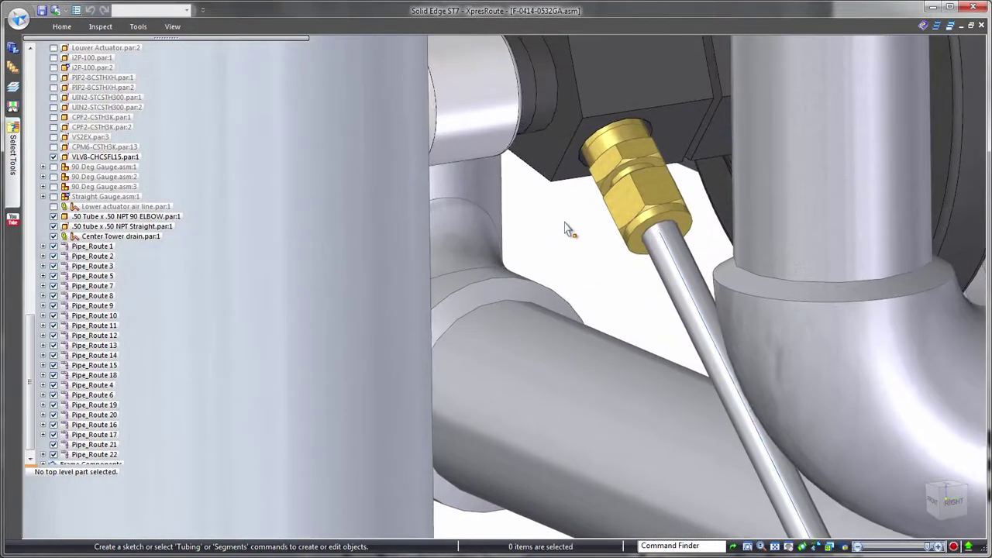
{"action": "left_click", "coordinate": [53, 226]}
{"action": "left_click", "coordinate": [670, 297]}
{"action": "left_click", "coordinate": [729, 337]}
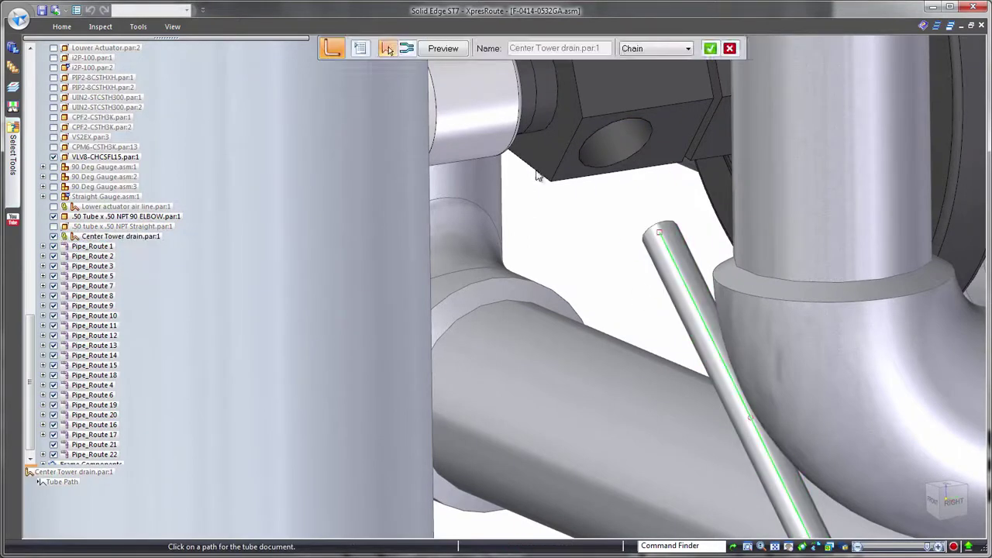
{"action": "left_click", "coordinate": [406, 49]}
{"action": "type", "text": "10"}
{"action": "key", "text": "Return"}
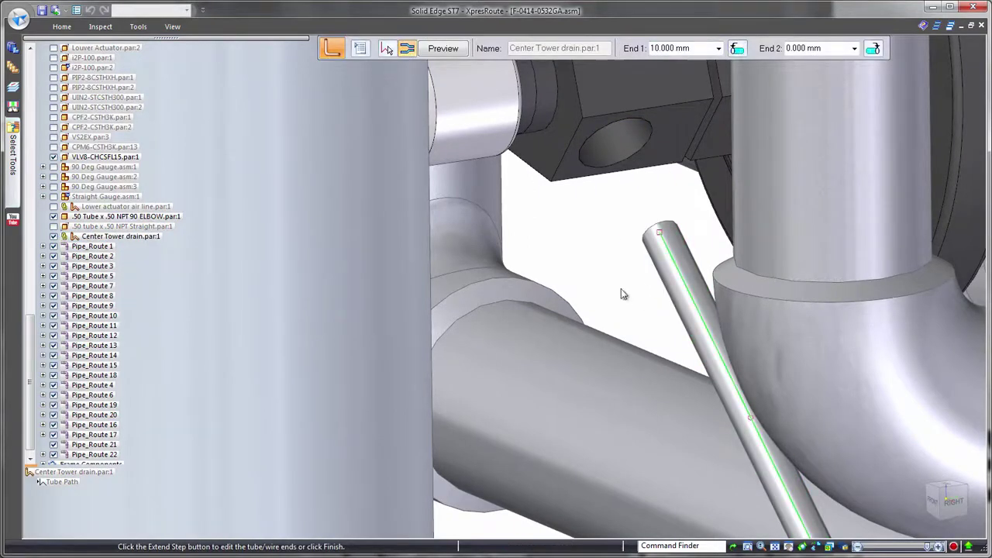
Show the .50 tube x .50 NPT Straight fitting again and finish editing the drain tube
{"action": "left_click", "coordinate": [54, 226]}
{"action": "scroll", "coordinate": [571, 290], "scroll_direction": "down", "scroll_amount": 4}
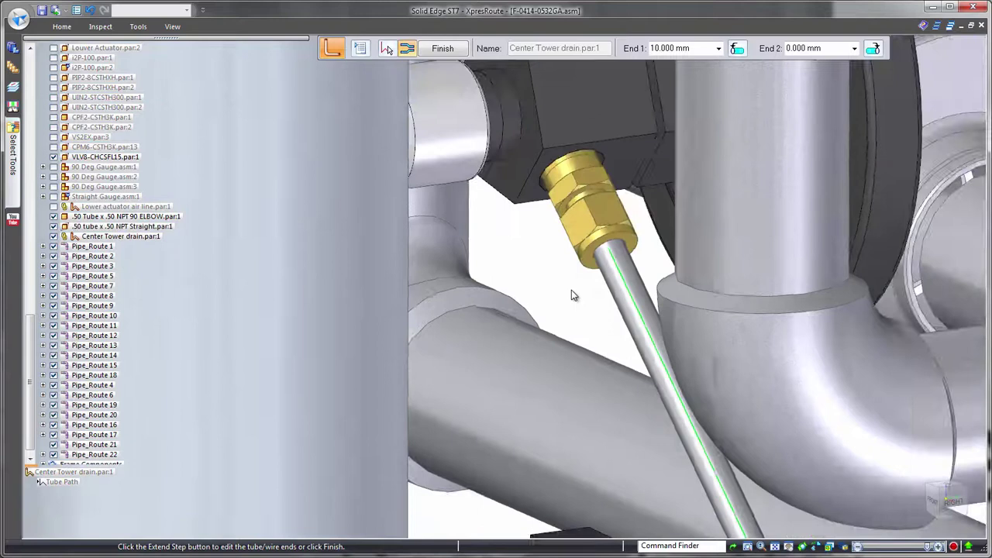
{"action": "left_click", "coordinate": [449, 50]}
Hide all paths in the drain tube assembly view
{"action": "scroll", "coordinate": [642, 182], "scroll_direction": "down", "scroll_amount": 9}
{"action": "right_click", "coordinate": [654, 150]}
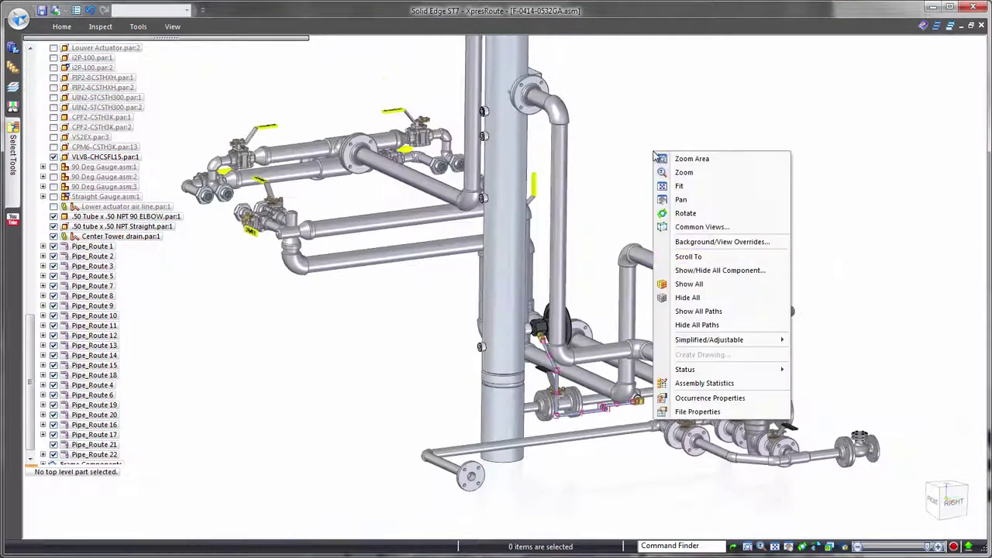
{"action": "left_click", "coordinate": [677, 325]}
Switch the assembly display to the 4-Actuator Cylinders configuration
{"action": "left_click", "coordinate": [187, 10]}
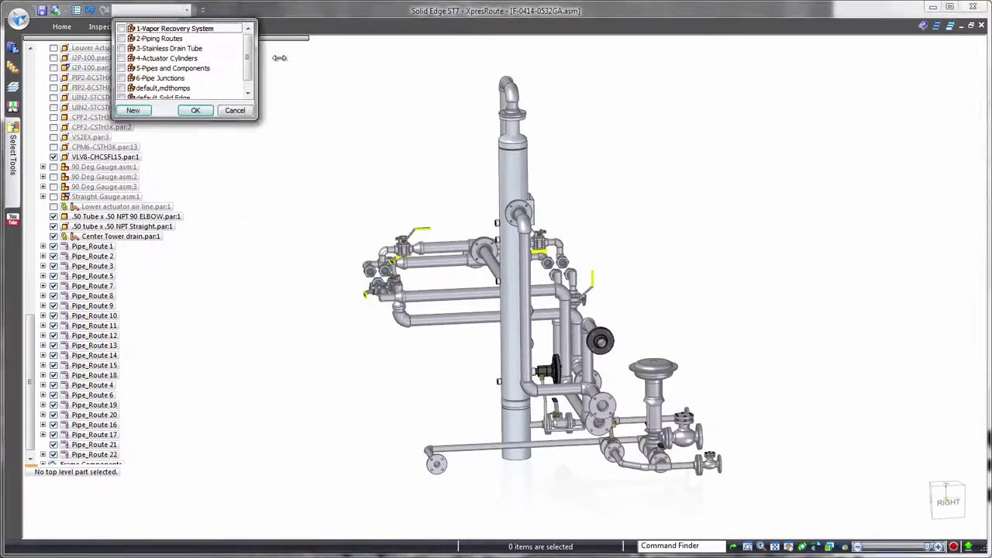
{"action": "left_click", "coordinate": [196, 110]}
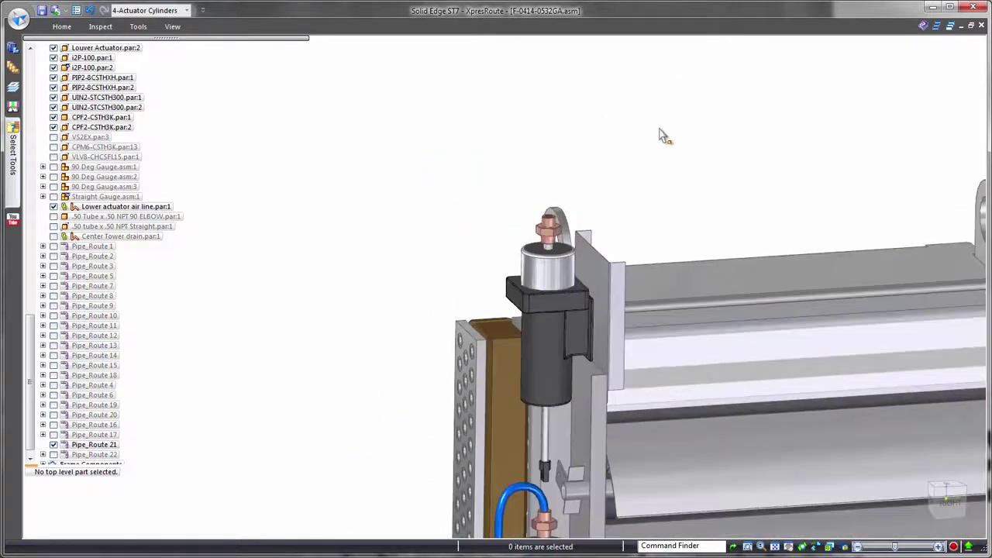
Draw a curved tube path from the upper actuator's copper fitting, looping outward, down to the fitting on the upper i2P-100 unit
{"action": "right_click", "coordinate": [729, 182]}
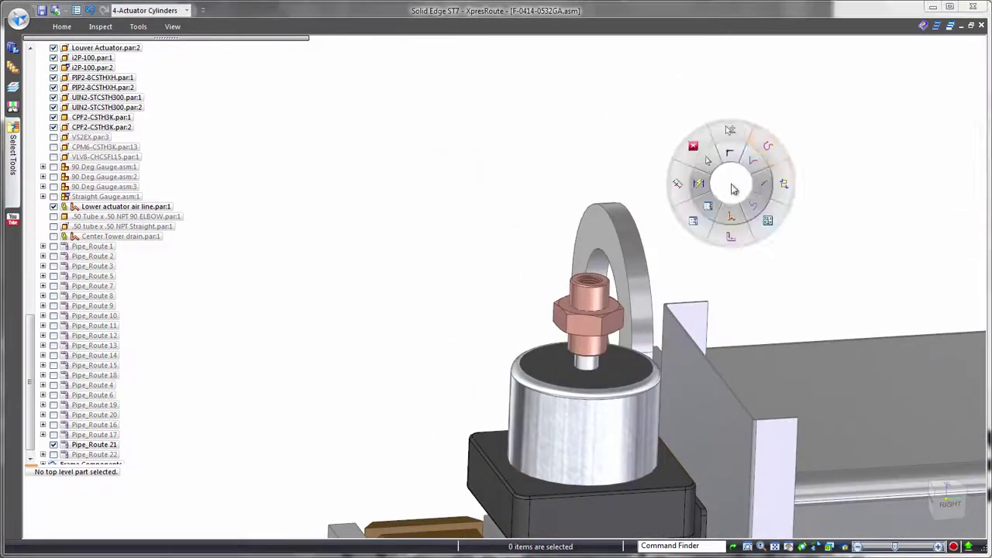
{"action": "left_click", "coordinate": [769, 148]}
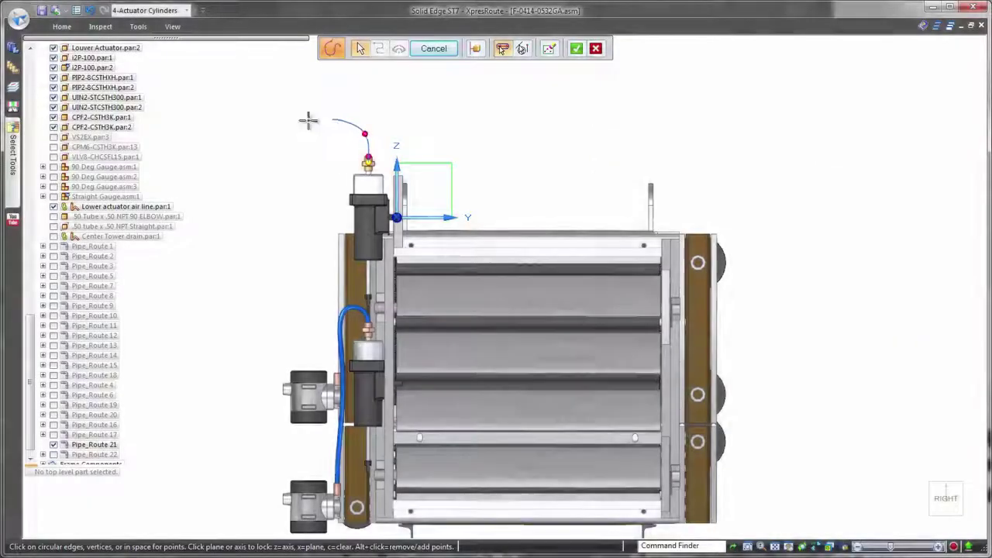
{"action": "left_click", "coordinate": [308, 257]}
{"action": "scroll", "coordinate": [314, 260], "scroll_direction": "up", "scroll_amount": 6}
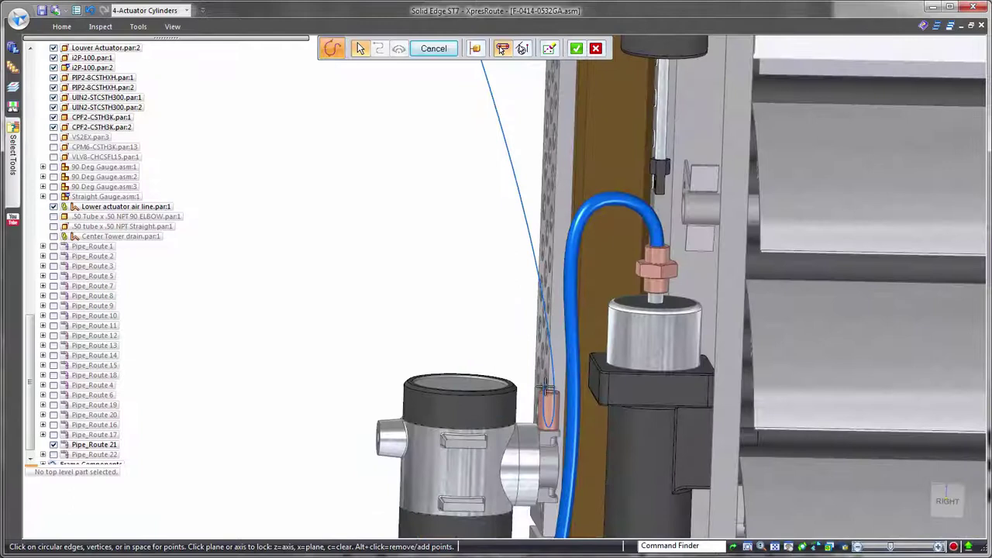
{"action": "left_click", "coordinate": [545, 396]}
{"action": "right_click", "coordinate": [281, 225]}
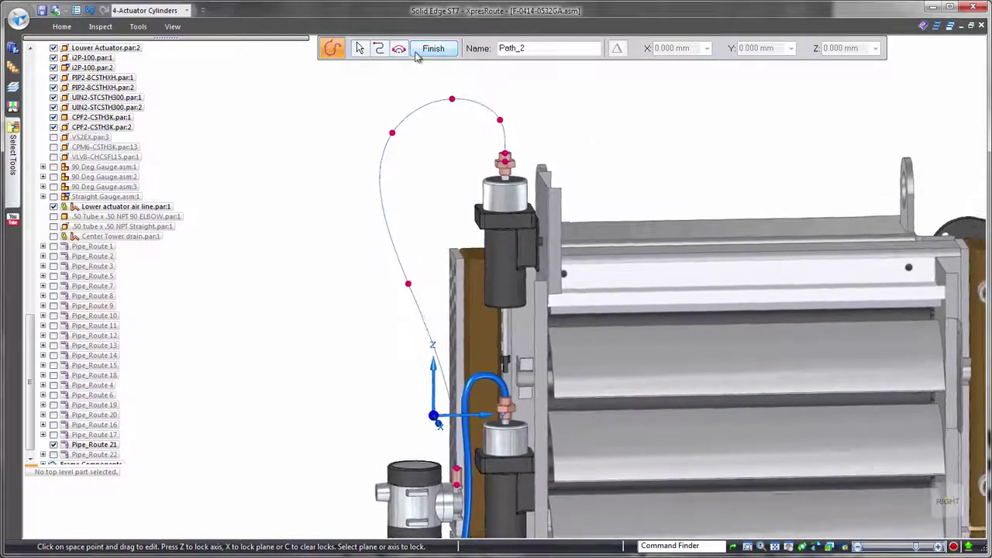
Fix the curved path's length at 1075 mm and finish the path
{"action": "left_click", "coordinate": [417, 52]}
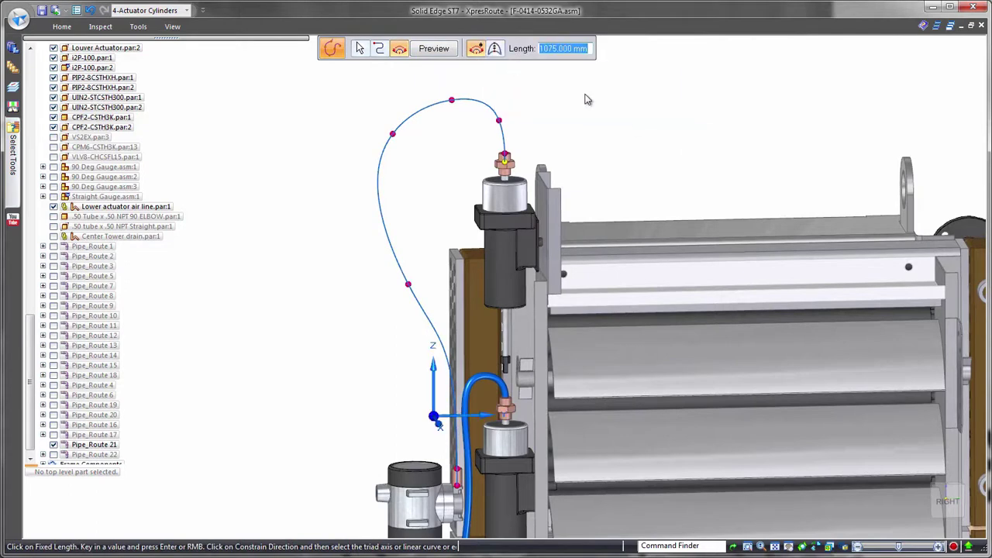
{"action": "right_click", "coordinate": [756, 125]}
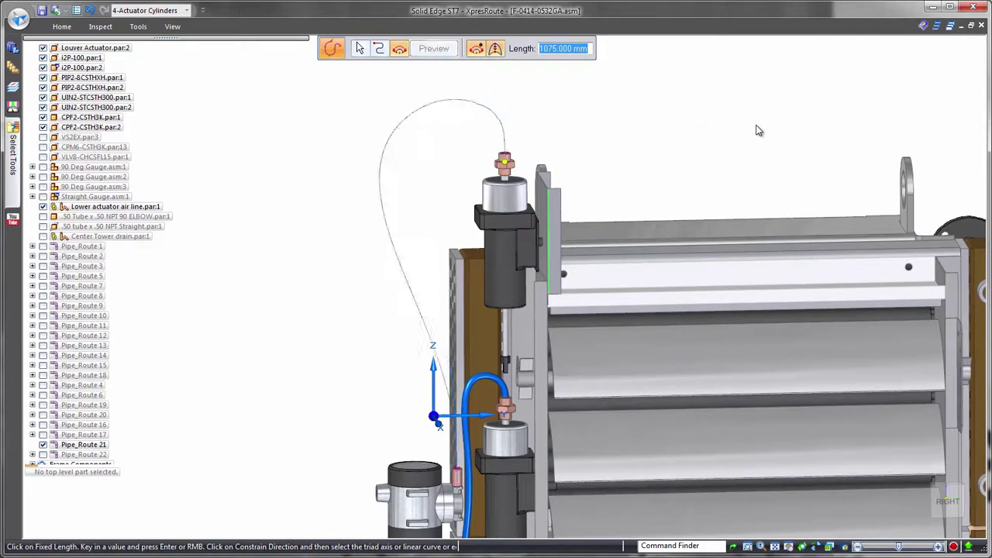
{"action": "right_click", "coordinate": [757, 125]}
Create the Upper Air Line tube along the new curved path
{"action": "scroll", "coordinate": [749, 126], "scroll_direction": "down", "scroll_amount": 4}
{"action": "middle_click_drag", "start_coordinate": [634, 123], "coordinate": [685, 132]}
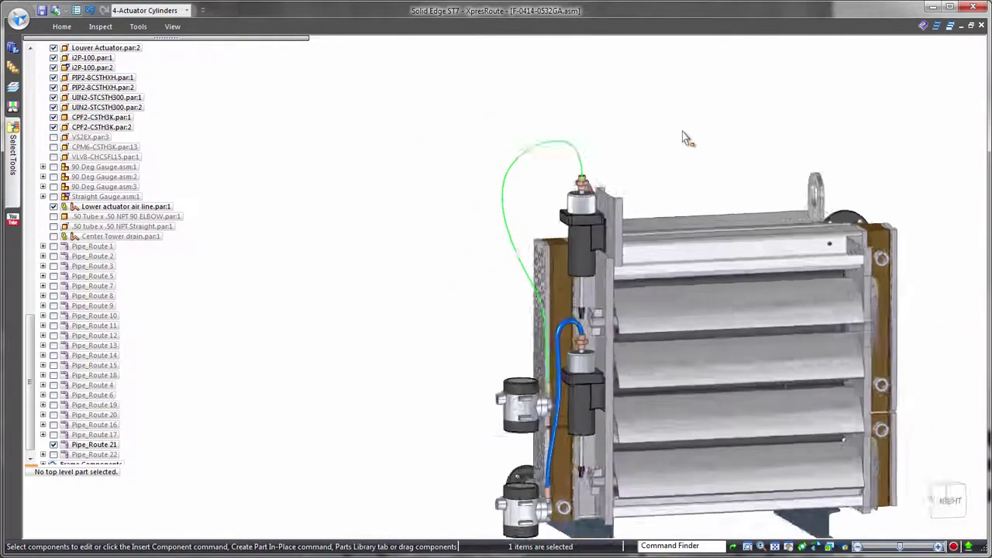
{"action": "scroll", "coordinate": [696, 141], "scroll_direction": "up", "scroll_amount": 3}
{"action": "right_click_drag", "start_coordinate": [697, 140], "coordinate": [696, 171]}
{"action": "left_click", "coordinate": [698, 176]}
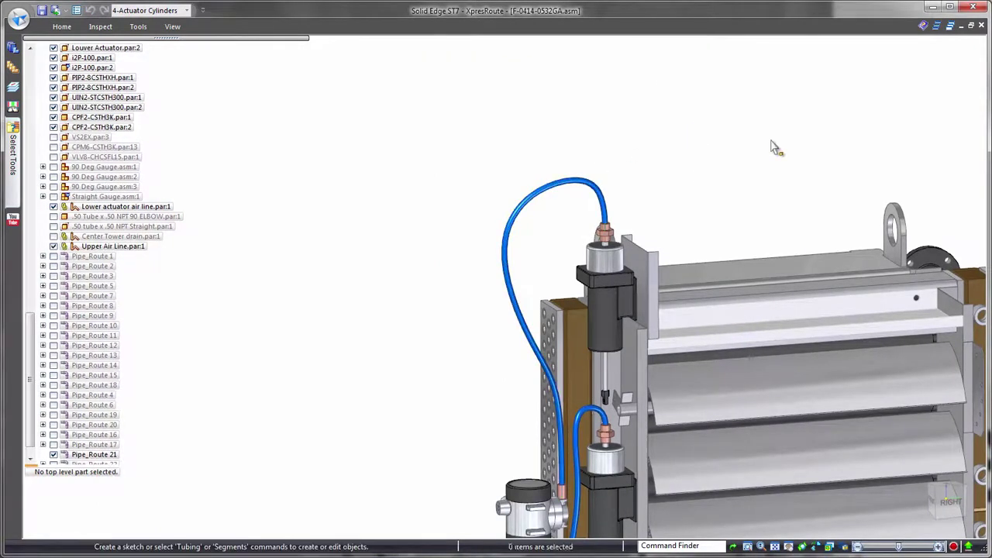
Move the upper i2P-100 unit and its CPF2-CSTH3K fitting vertically upward together
{"action": "middle_click_drag", "start_coordinate": [774, 148], "coordinate": [763, 126]}
{"action": "left_click", "coordinate": [570, 521]}
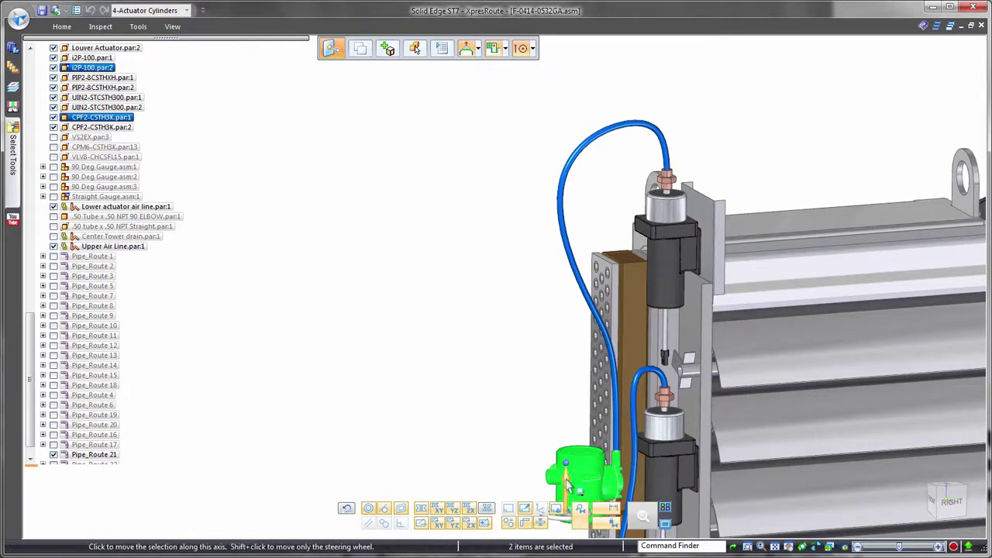
{"action": "left_click", "coordinate": [568, 482]}
{"action": "left_click", "coordinate": [498, 438]}
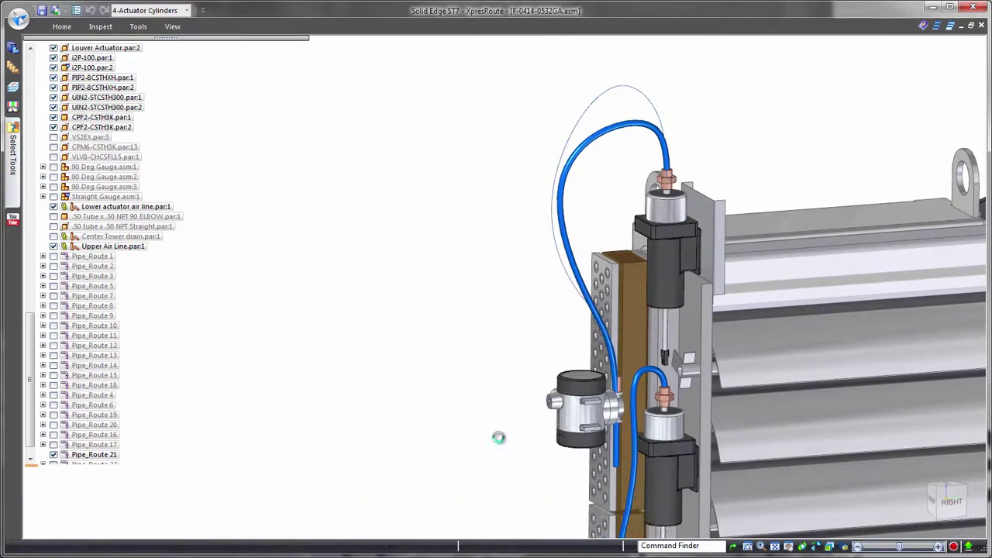
Move the upper i2P-100 unit and its CPF2-CSTH3K fitting down about 80 mm, then clear the selection
{"action": "left_click", "coordinate": [568, 440]}
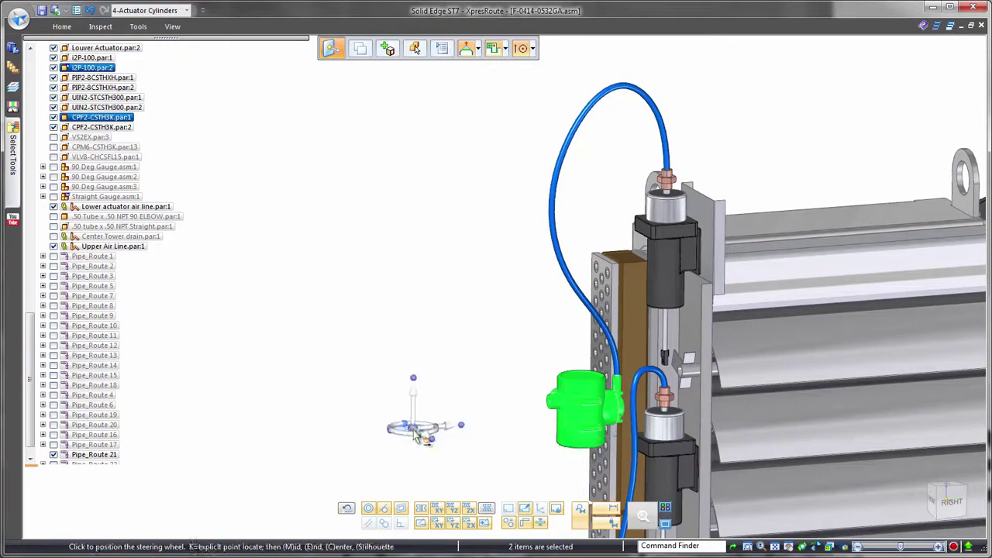
{"action": "left_click", "coordinate": [416, 431]}
{"action": "left_click", "coordinate": [415, 404]}
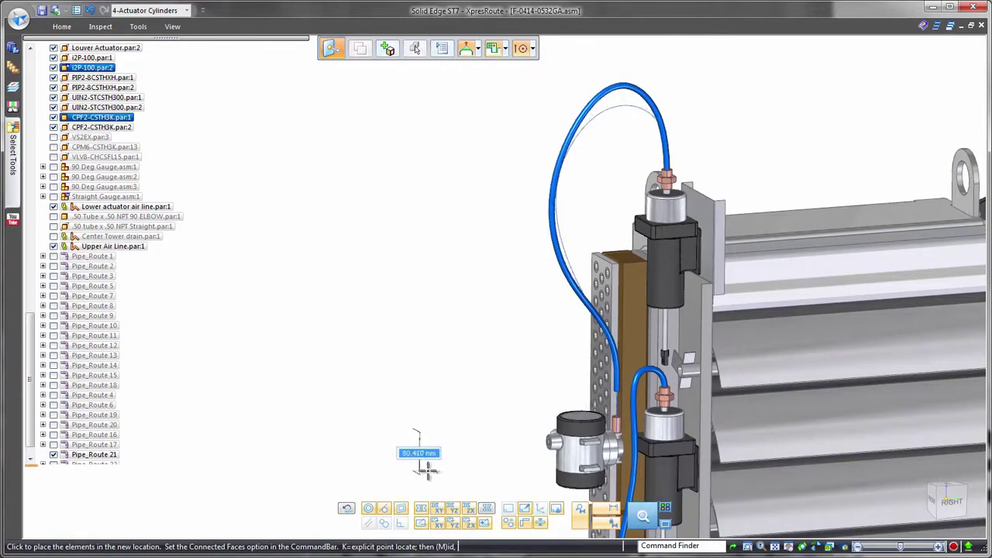
{"action": "left_click", "coordinate": [425, 465]}
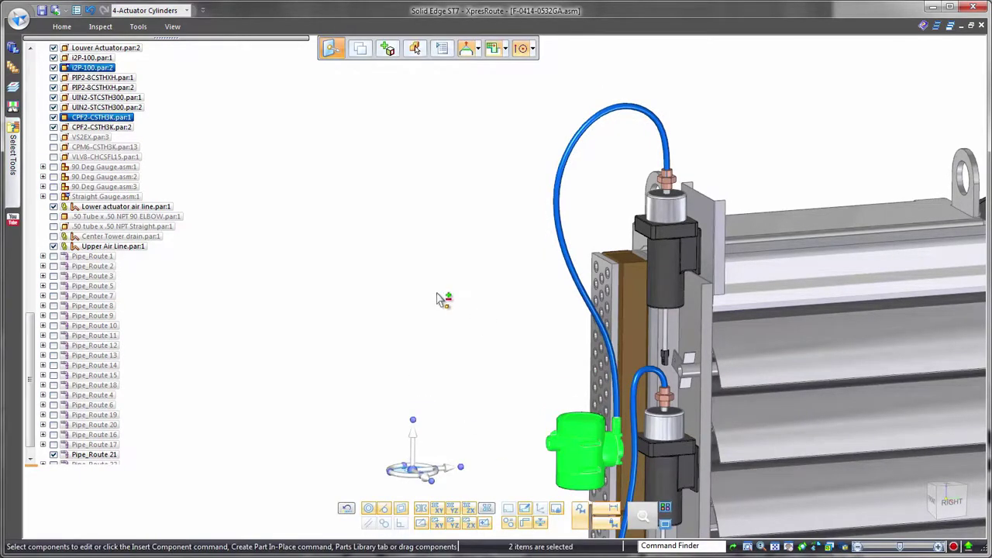
{"action": "left_click", "coordinate": [439, 300]}
Switch the assembly display to the 5-Pipes and Components configuration and hide the upper air line's path
{"action": "scroll", "coordinate": [689, 166], "scroll_direction": "down", "scroll_amount": 5}
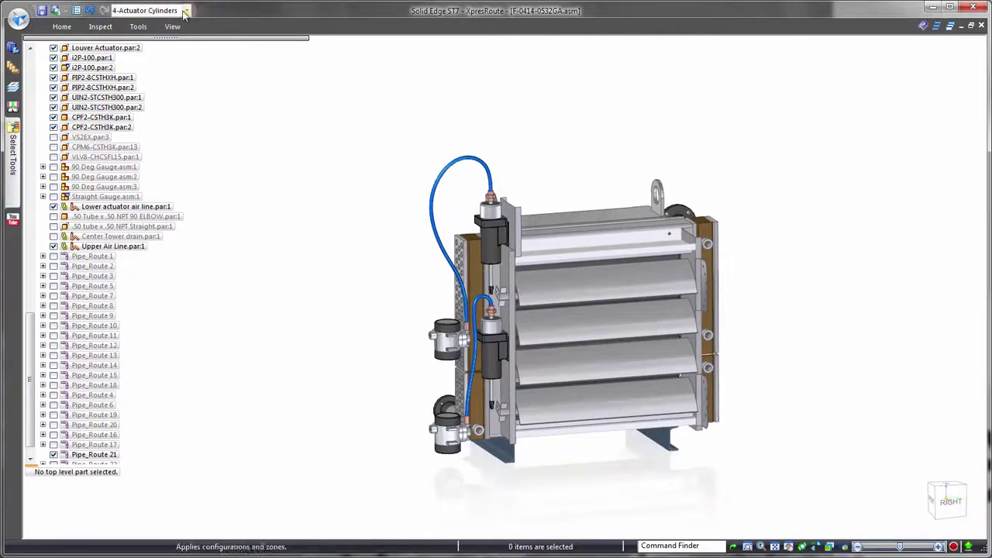
{"action": "left_click", "coordinate": [185, 11]}
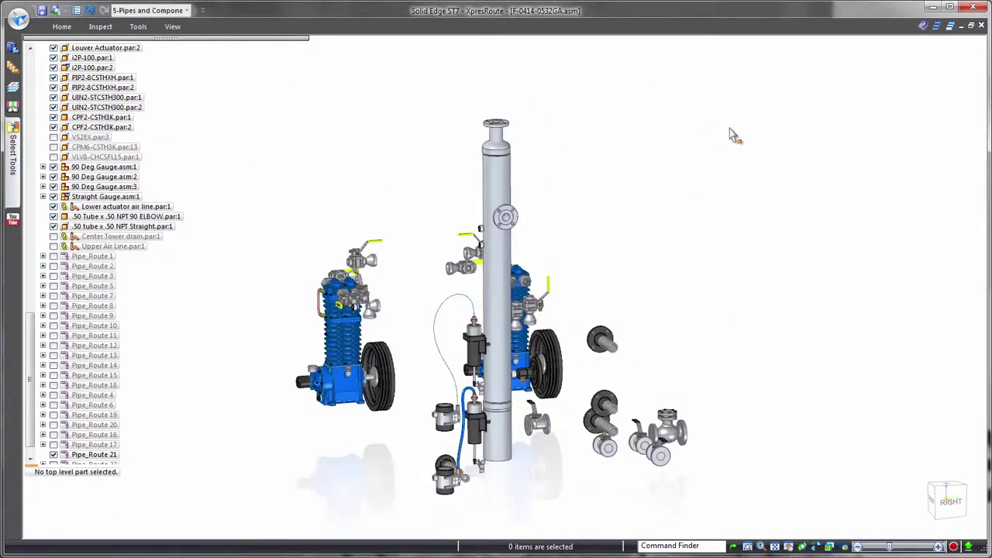
{"action": "middle_click_drag", "start_coordinate": [734, 173], "coordinate": [760, 189]}
{"action": "right_click", "coordinate": [412, 209]}
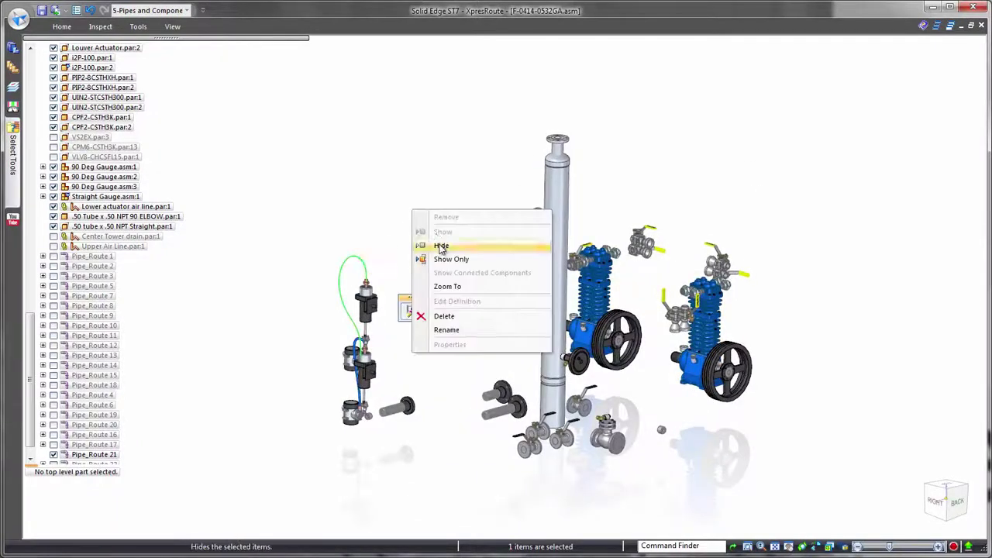
{"action": "left_click", "coordinate": [439, 246]}
{"action": "middle_click_drag", "start_coordinate": [786, 151], "coordinate": [763, 150]}
Review the criteria of the All Pipes query, then run it to select the matching pipes
{"action": "left_click", "coordinate": [18, 151]}
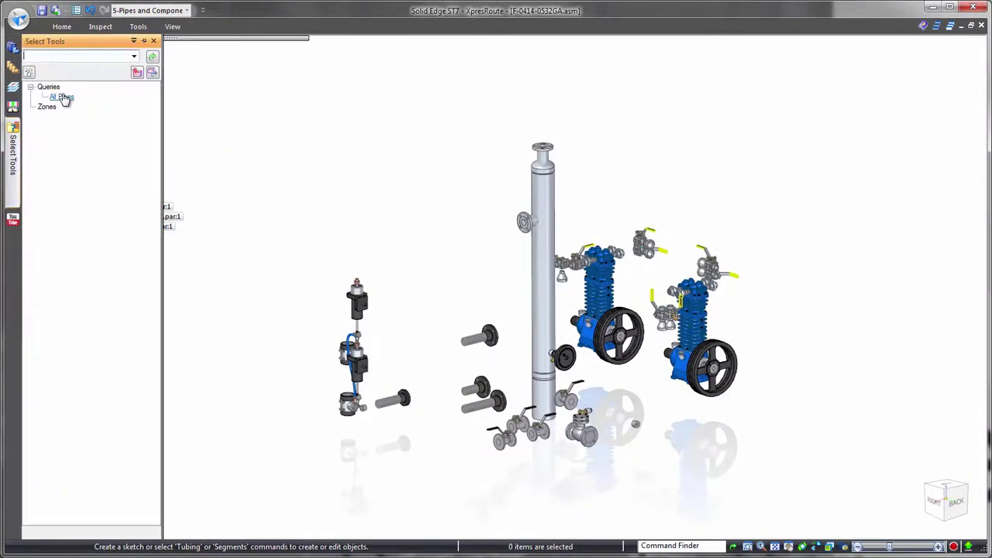
{"action": "left_click", "coordinate": [91, 130]}
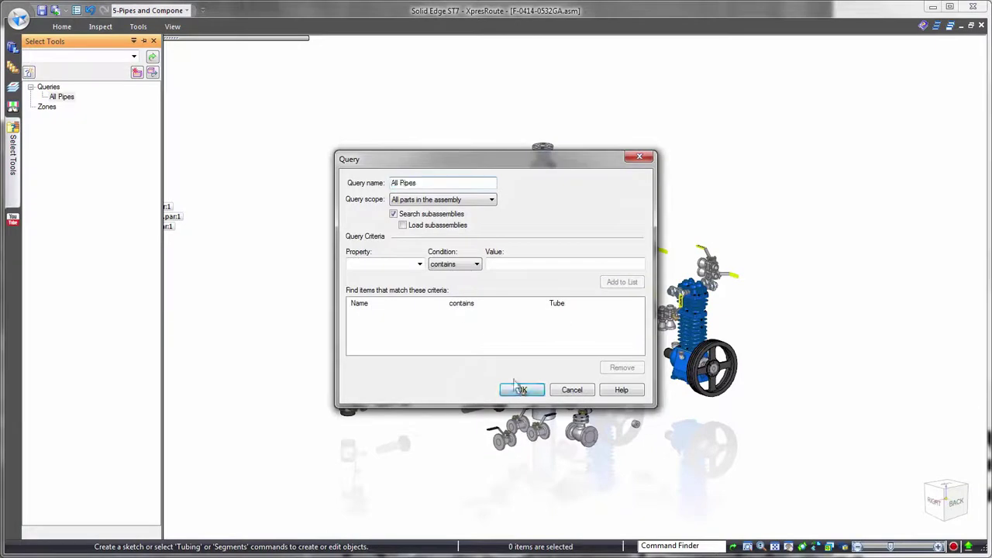
{"action": "left_click", "coordinate": [520, 389]}
{"action": "left_click", "coordinate": [63, 96]}
Turn center lines on and design bodies off for the selected pipes
{"action": "right_click", "coordinate": [726, 108]}
{"action": "left_click", "coordinate": [772, 164]}
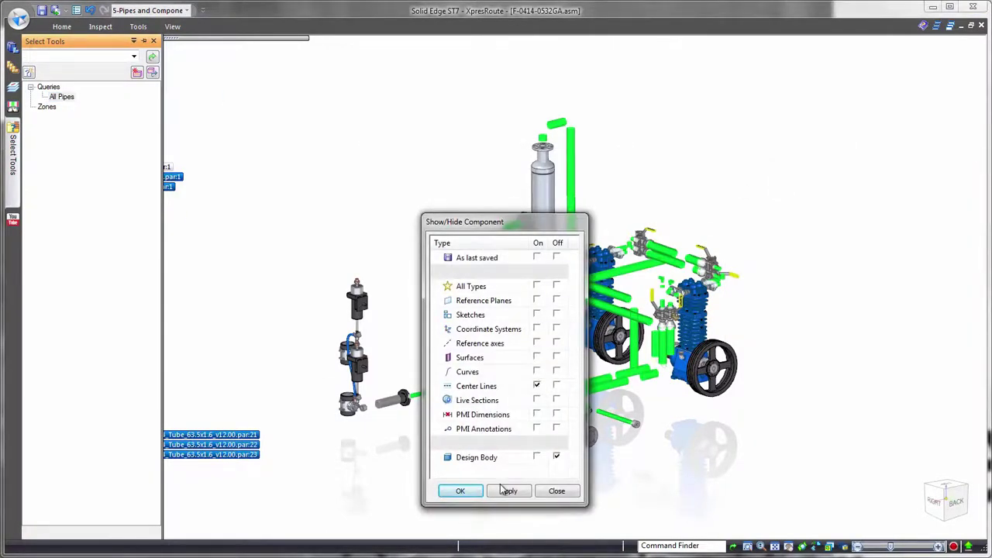
{"action": "left_click", "coordinate": [765, 175]}
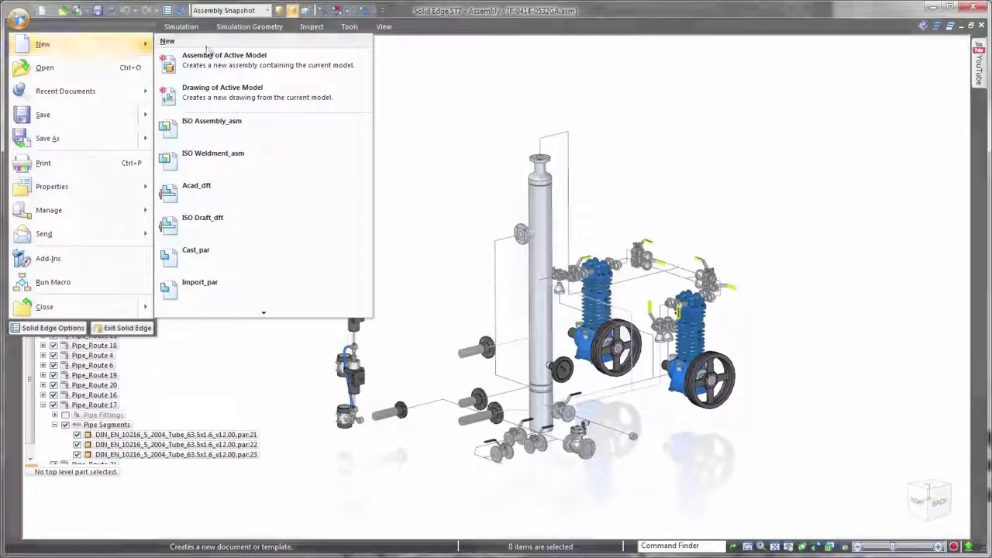
Create a drawing of the active model and place an orthographic assembly view using the Assembly Snapshot configuration
{"action": "left_click", "coordinate": [284, 97]}
{"action": "left_click", "coordinate": [485, 308]}
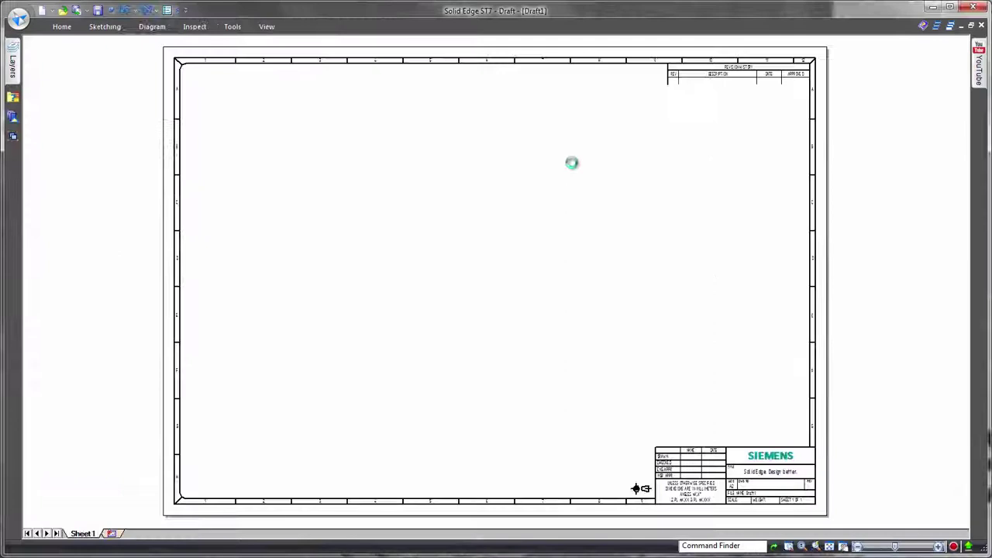
{"action": "left_click", "coordinate": [668, 48]}
{"action": "left_click", "coordinate": [682, 67]}
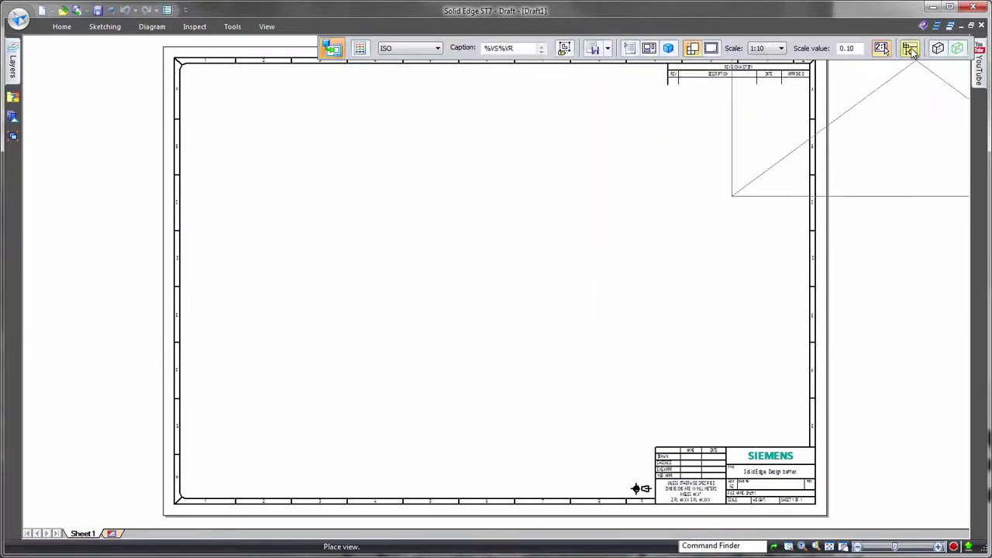
{"action": "left_click", "coordinate": [881, 48]}
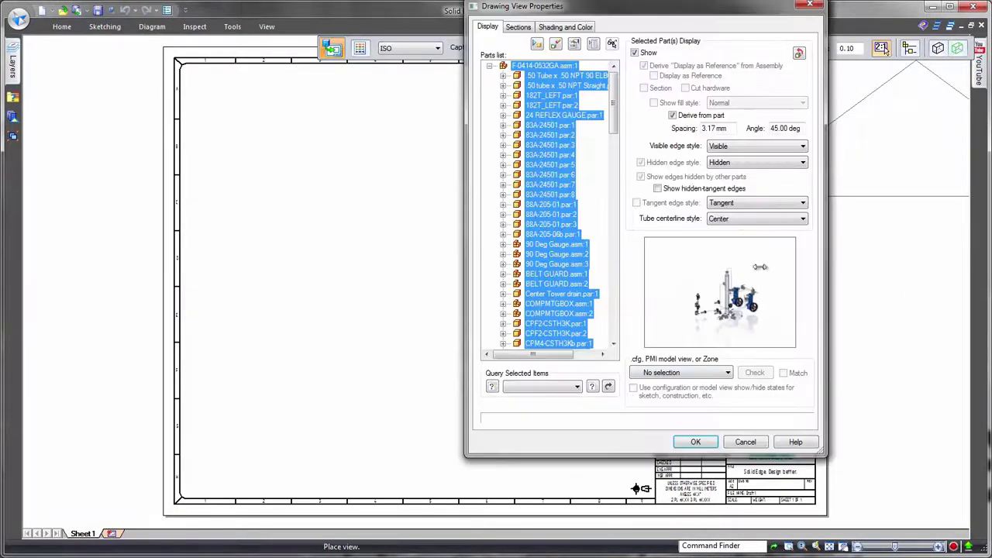
{"action": "left_click", "coordinate": [727, 373]}
{"action": "left_click", "coordinate": [675, 440]}
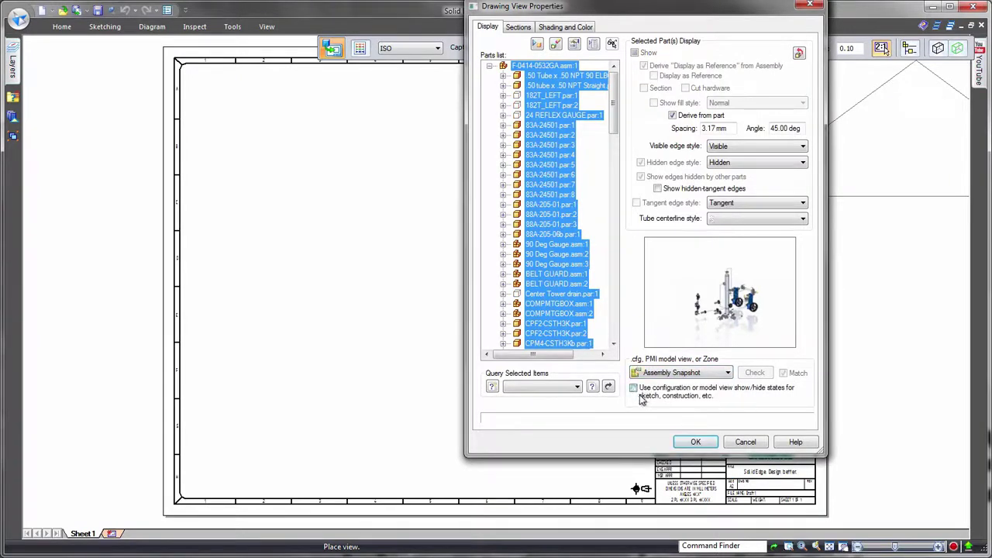
{"action": "left_click", "coordinate": [696, 444]}
{"action": "left_click", "coordinate": [505, 235]}
{"action": "key", "text": "Escape"}
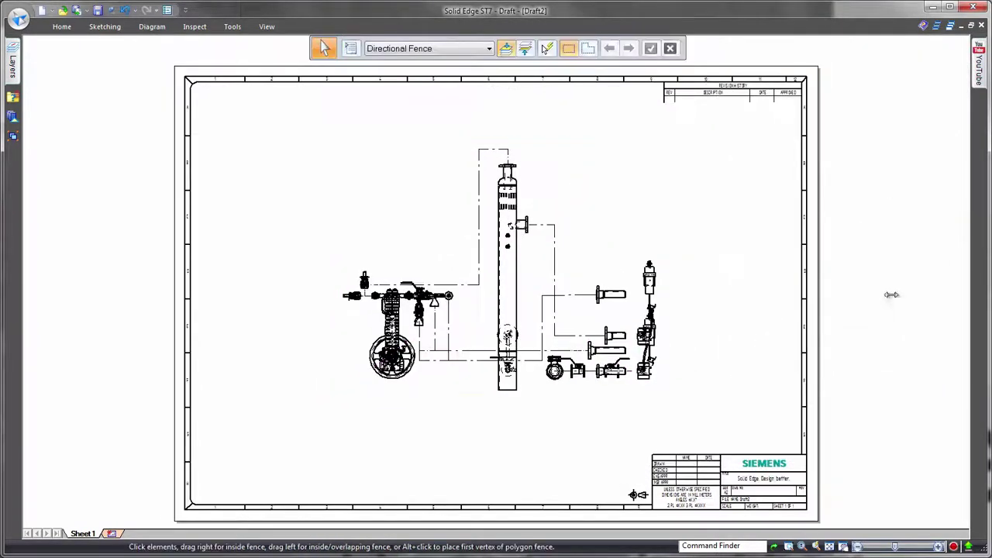
Dimension the horizontal pipe center line above the tower and the one leaving the tower's side flange
{"action": "scroll", "coordinate": [683, 224], "scroll_direction": "up", "scroll_amount": 4}
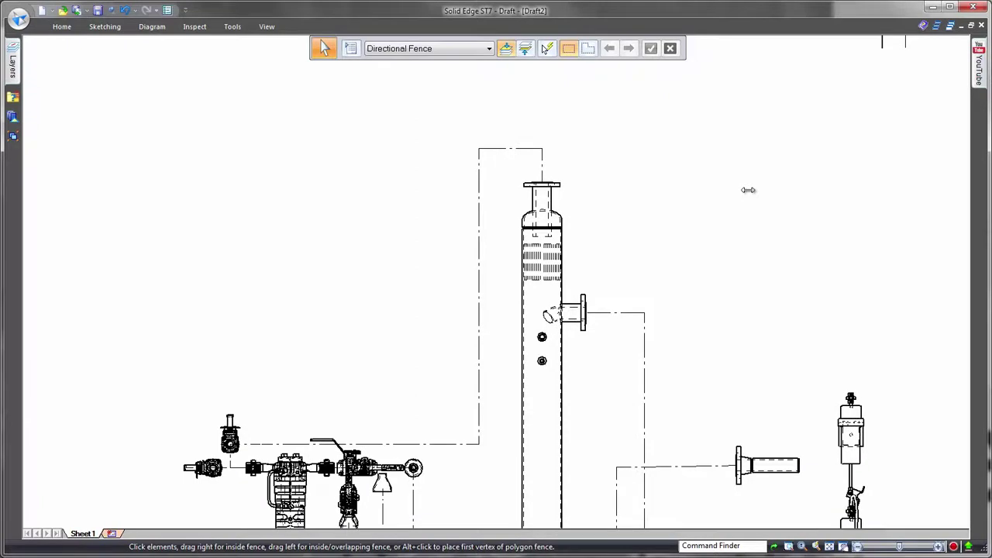
{"action": "right_click", "coordinate": [746, 188]}
{"action": "left_click", "coordinate": [722, 191]}
{"action": "left_click", "coordinate": [526, 148]}
{"action": "left_click", "coordinate": [527, 127]}
{"action": "left_click", "coordinate": [630, 312]}
{"action": "left_click", "coordinate": [632, 266]}
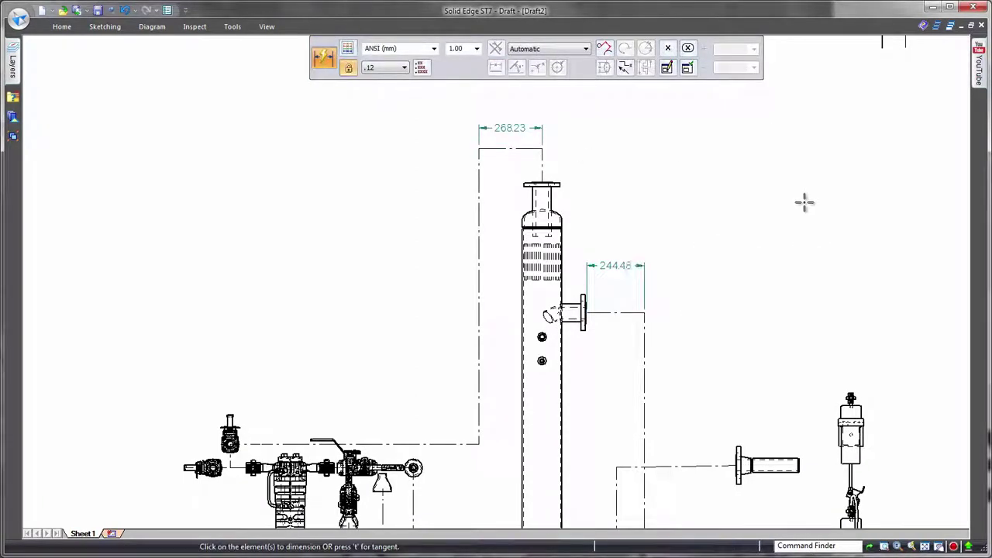
Add stacked horizontal distance dimensions from the leftmost upright valve across the compressor and pipe center lines to the tower
{"action": "scroll", "coordinate": [804, 202], "scroll_direction": "down", "scroll_amount": 2}
{"action": "middle_click_drag", "start_coordinate": [805, 202], "coordinate": [843, 170]}
{"action": "scroll", "coordinate": [843, 170], "scroll_direction": "up", "scroll_amount": 1}
{"action": "right_click", "coordinate": [838, 189]}
{"action": "left_click", "coordinate": [818, 201]}
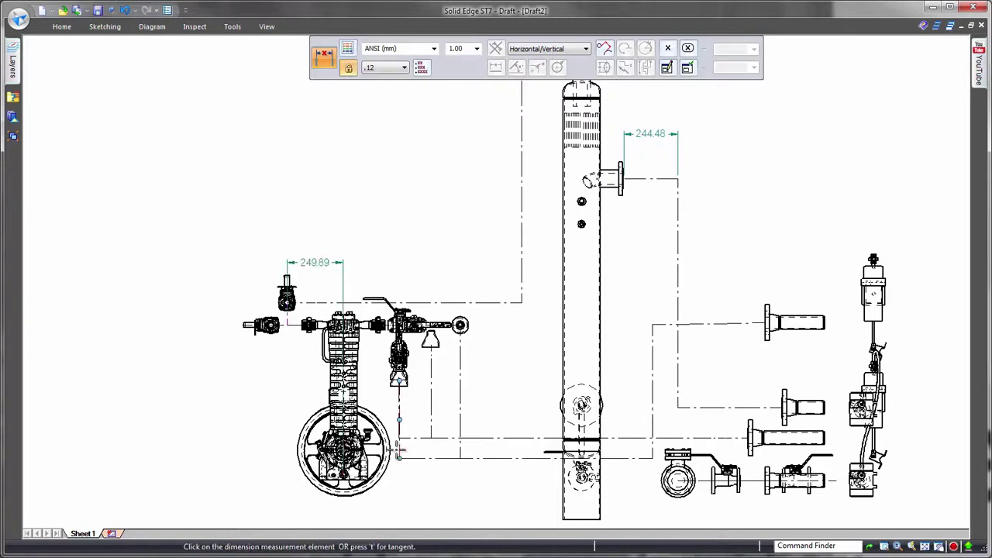
{"action": "left_click", "coordinate": [522, 299]}
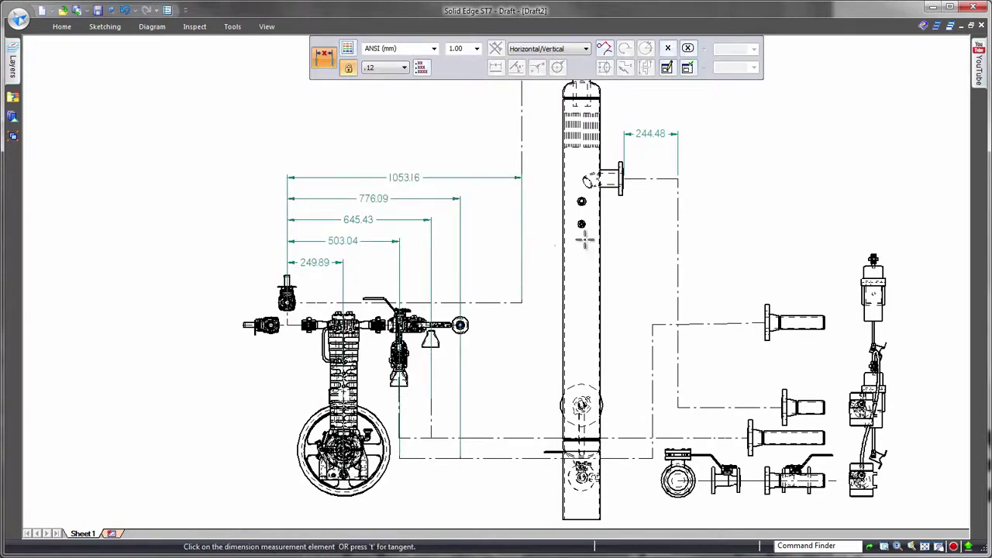
{"action": "scroll", "coordinate": [840, 233], "scroll_direction": "down", "scroll_amount": 5}
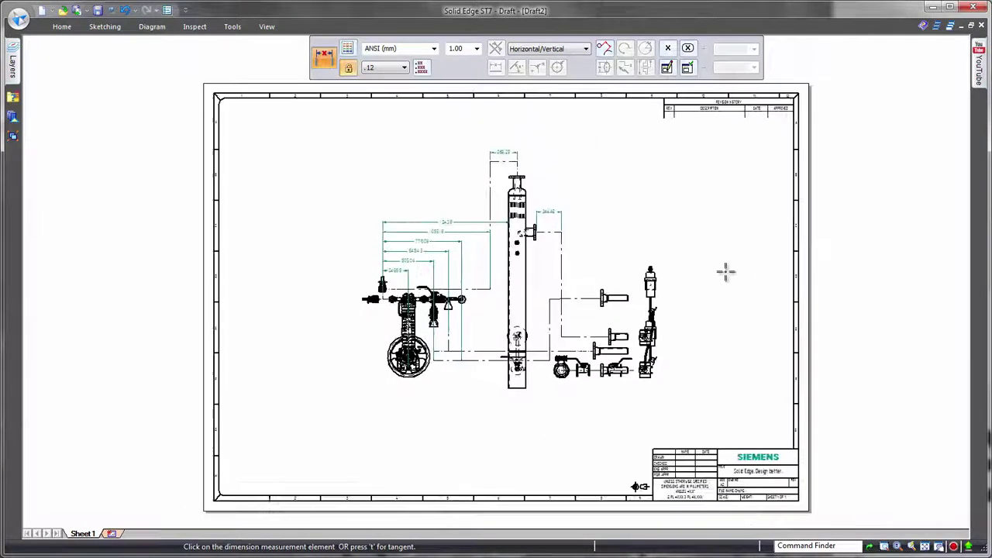
Add a second drawing sheet and place a pictorial assembly view at 1:20 scale with a display configuration applied
{"action": "left_click", "coordinate": [111, 533]}
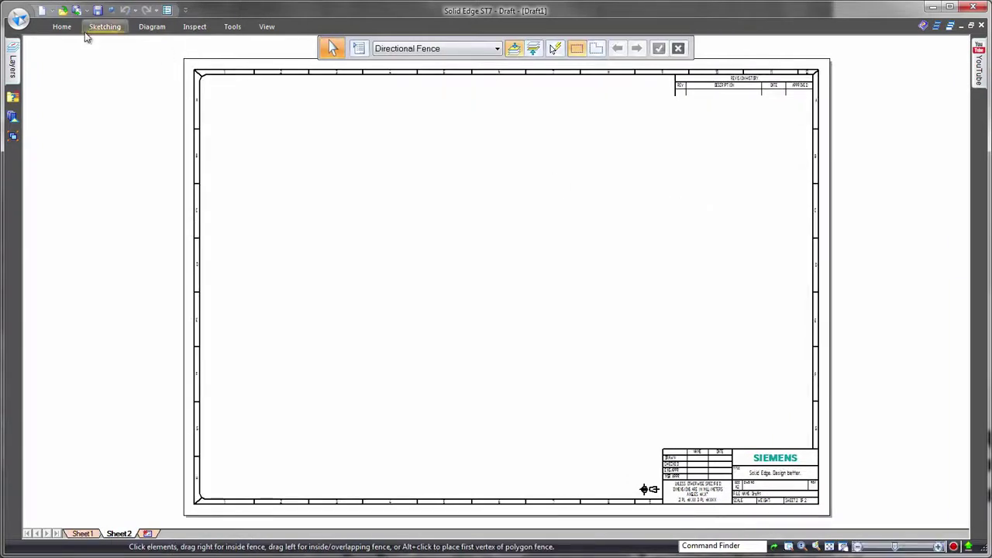
{"action": "left_click", "coordinate": [128, 62]}
{"action": "left_click", "coordinate": [503, 437]}
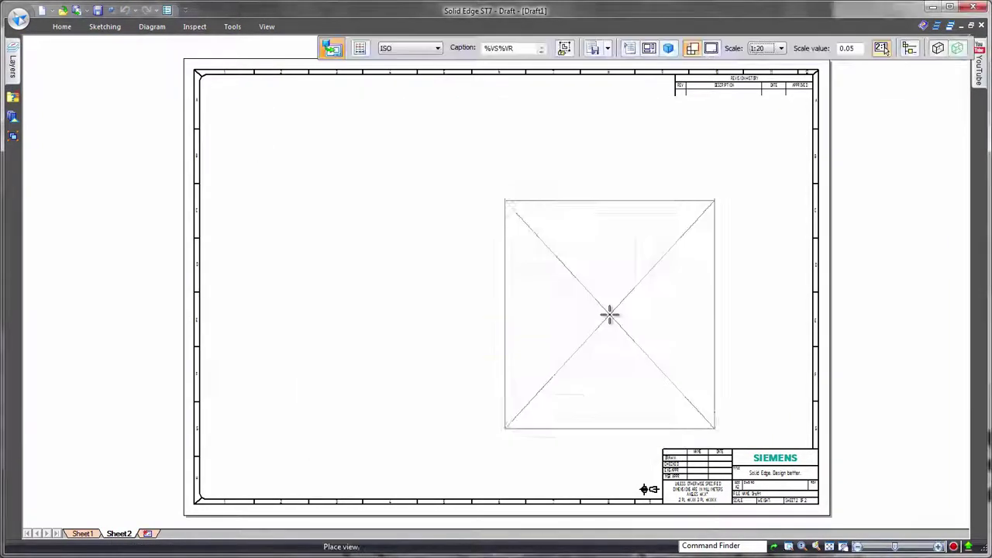
{"action": "left_click", "coordinate": [910, 49]}
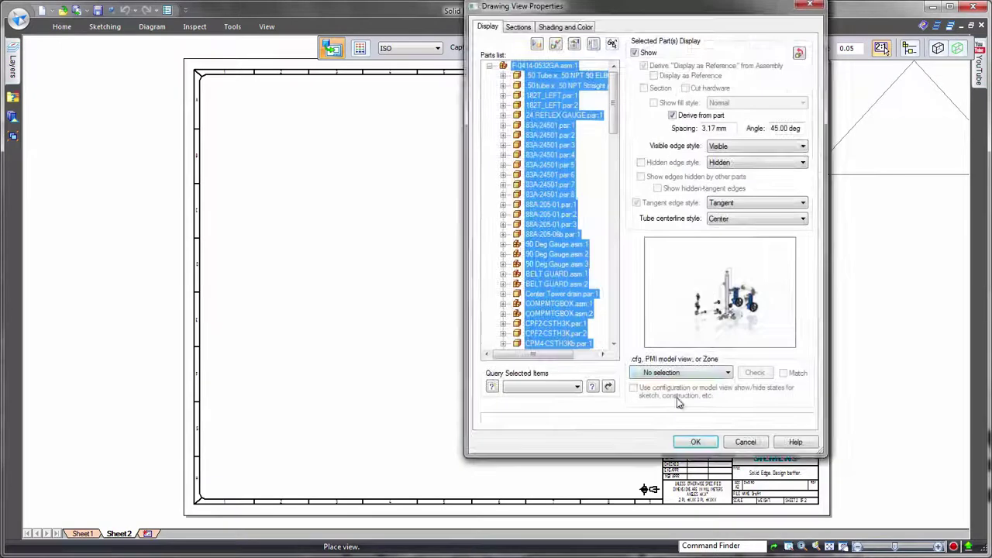
{"action": "left_click", "coordinate": [729, 374]}
{"action": "left_click", "coordinate": [674, 430]}
{"action": "left_click", "coordinate": [695, 442]}
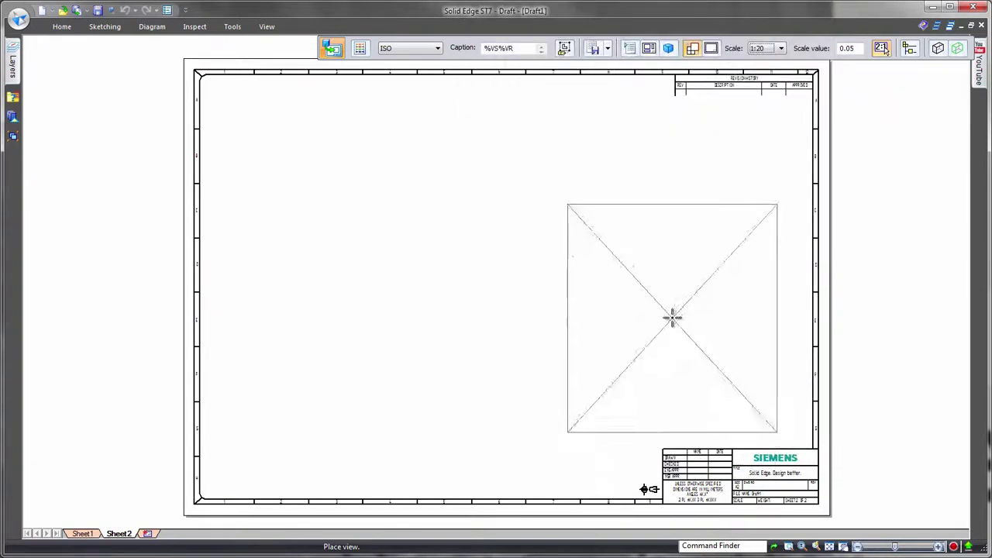
{"action": "left_click", "coordinate": [629, 287]}
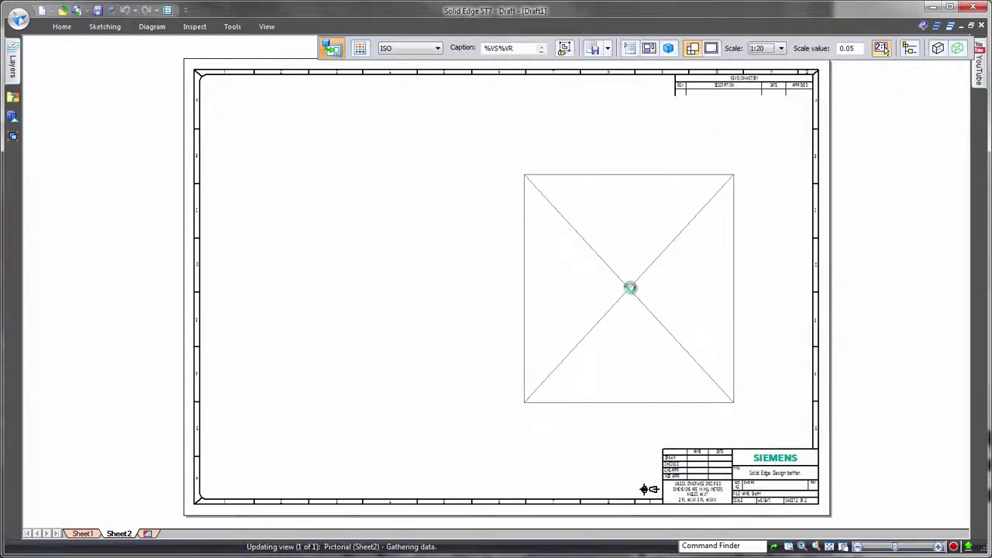
Update the pictorial assembly view so it displays shaded, and move it slightly lower on the sheet
{"action": "right_click", "coordinate": [735, 249]}
{"action": "left_click", "coordinate": [754, 271]}
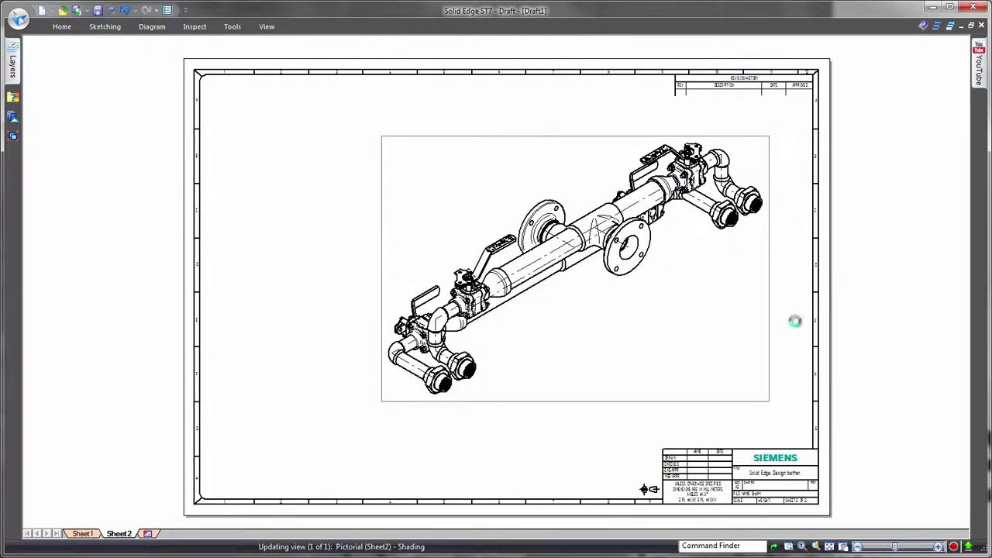
{"action": "left_click_drag", "start_coordinate": [587, 248], "coordinate": [570, 274]}
{"action": "left_click", "coordinate": [789, 244]}
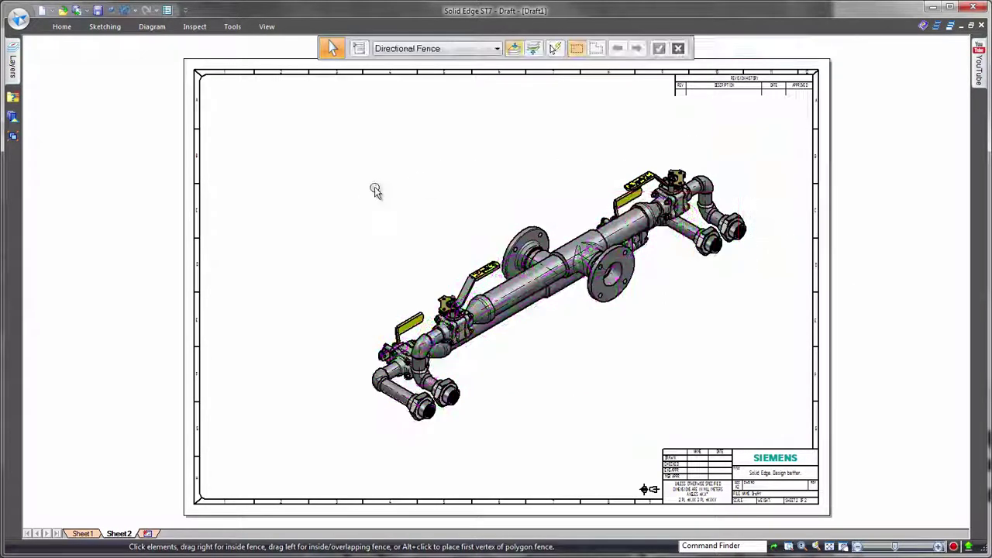
Start a parts list for the pictorial view, review its component options, and set its list configuration to the one following 6-Pipe Junctions
{"action": "right_click_drag", "start_coordinate": [375, 188], "coordinate": [377, 130]}
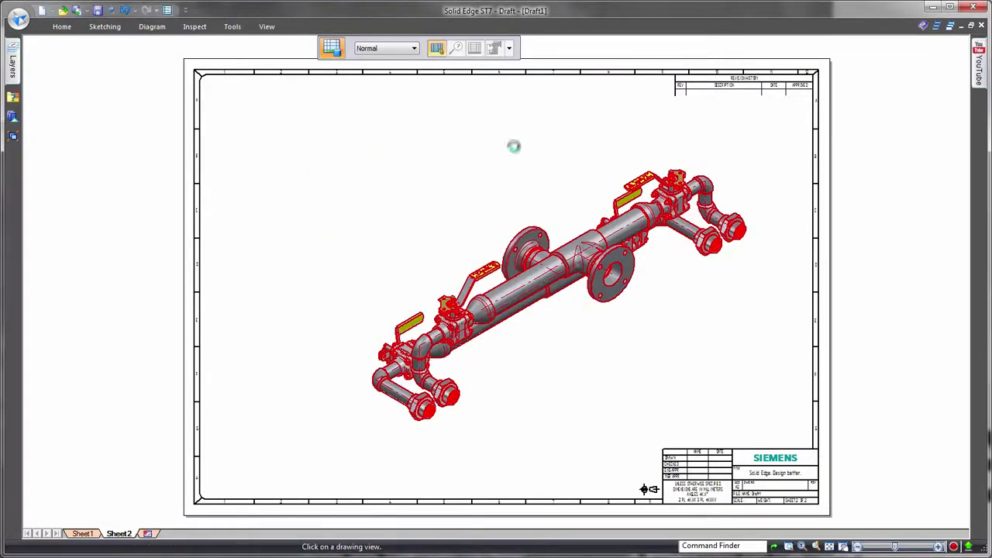
{"action": "left_click", "coordinate": [475, 48]}
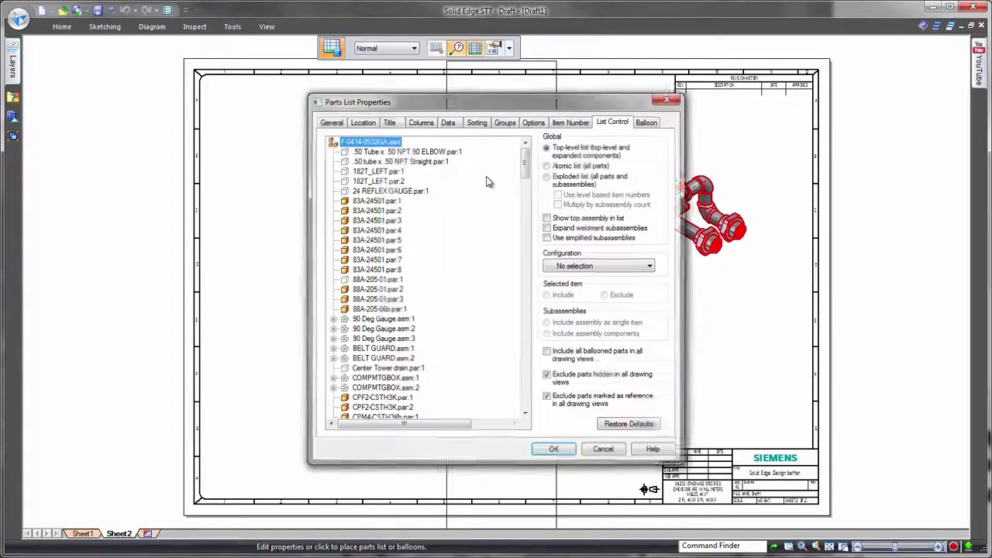
{"action": "left_click", "coordinate": [534, 122]}
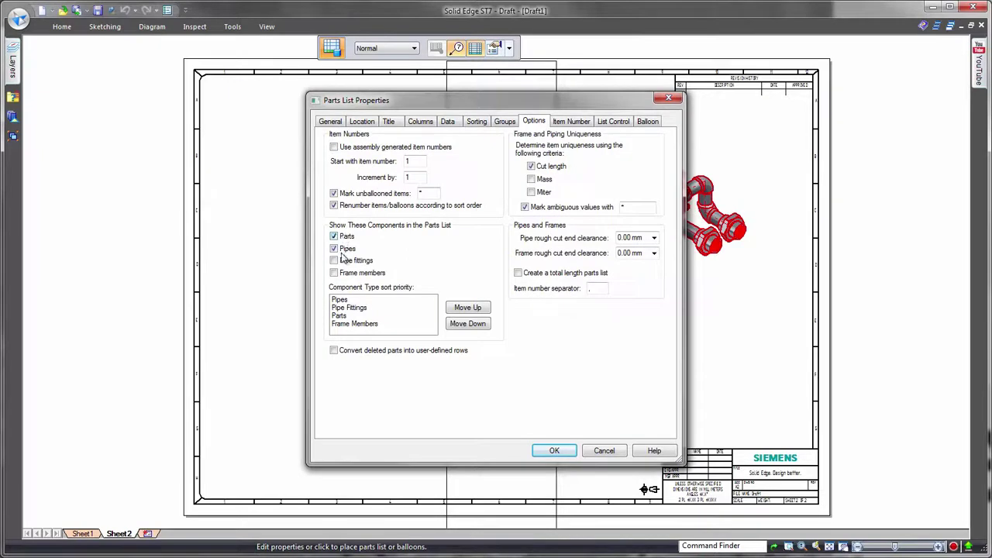
{"action": "left_click", "coordinate": [620, 127]}
{"action": "left_click", "coordinate": [644, 268]}
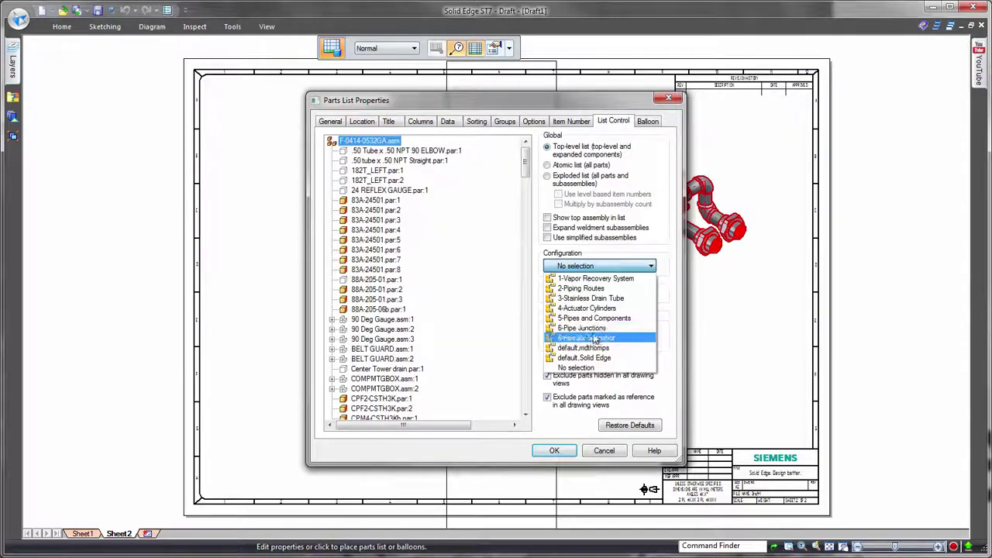
{"action": "left_click", "coordinate": [589, 336]}
{"action": "key", "text": "Return"}
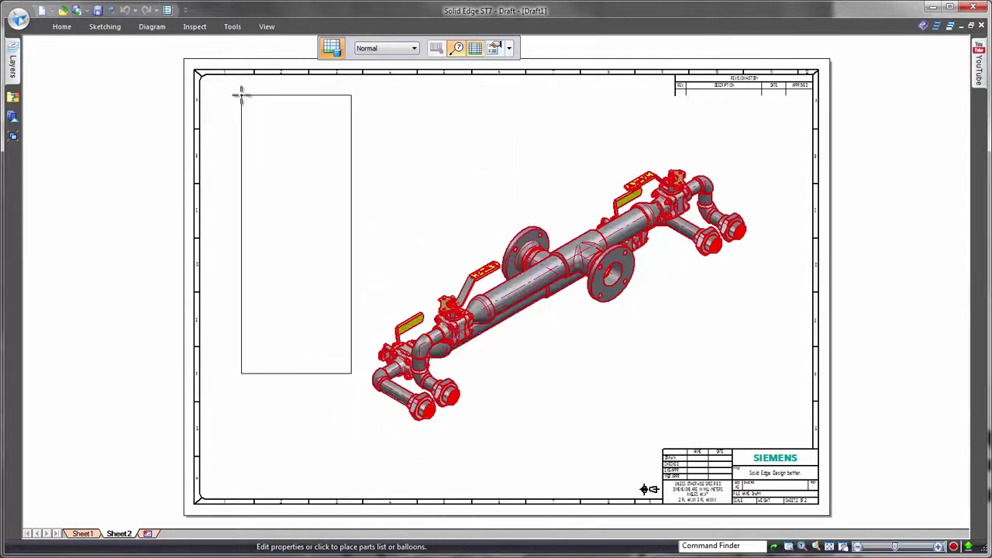
Place the parts list with balloons in the upper-left area of the sheet and widen its file name column
{"action": "left_click", "coordinate": [240, 94]}
{"action": "left_click", "coordinate": [319, 94]}
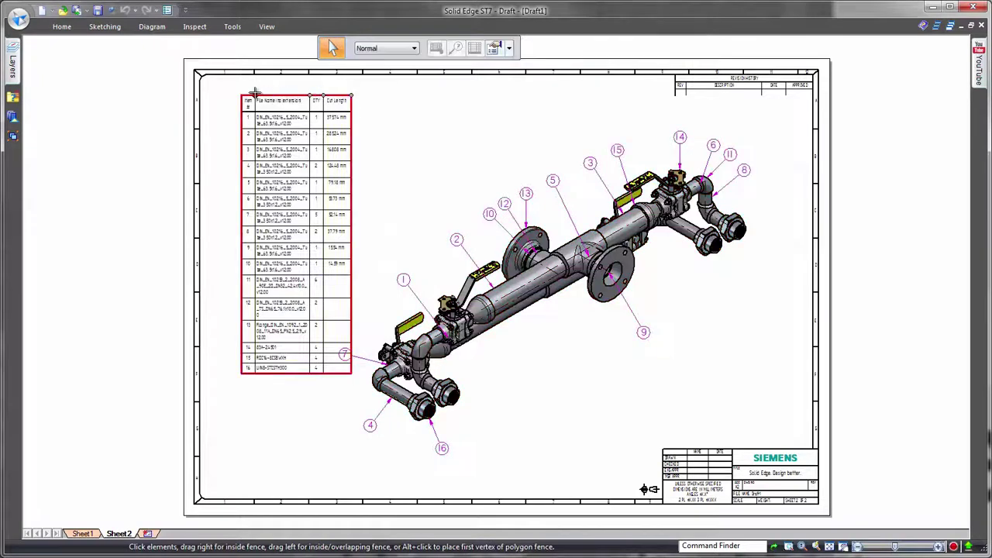
{"action": "left_click_drag", "start_coordinate": [255, 94], "coordinate": [388, 93]}
{"action": "left_click", "coordinate": [792, 389]}
Use the parts list's Highlight option to locate items 5, 10, 13, 15 and 16 in the view, and turn highlighting off
{"action": "scroll", "coordinate": [793, 387], "scroll_direction": "up", "scroll_amount": 3}
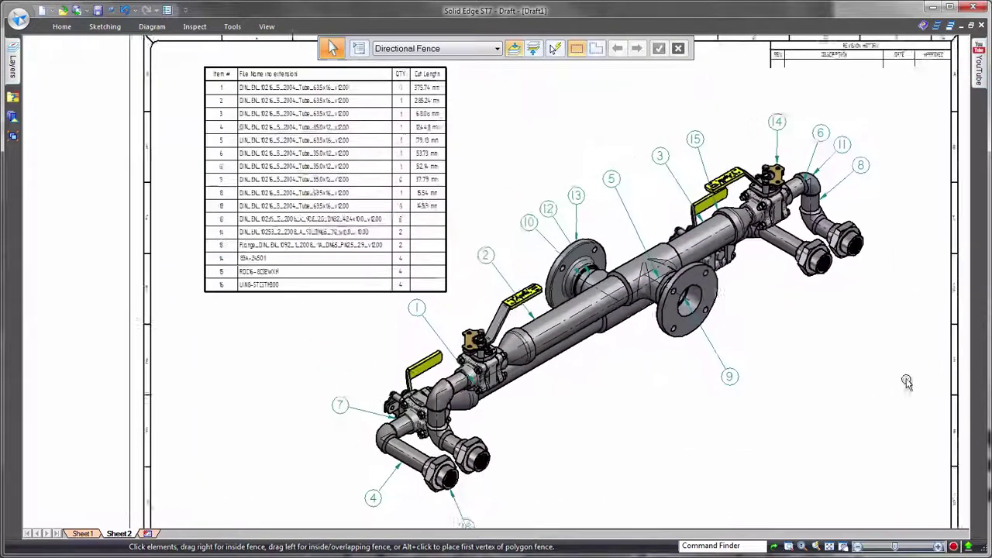
{"action": "scroll", "coordinate": [397, 122], "scroll_direction": "up", "scroll_amount": 1}
{"action": "double_click", "coordinate": [288, 64]}
{"action": "left_click", "coordinate": [186, 58]}
{"action": "left_click", "coordinate": [197, 69]}
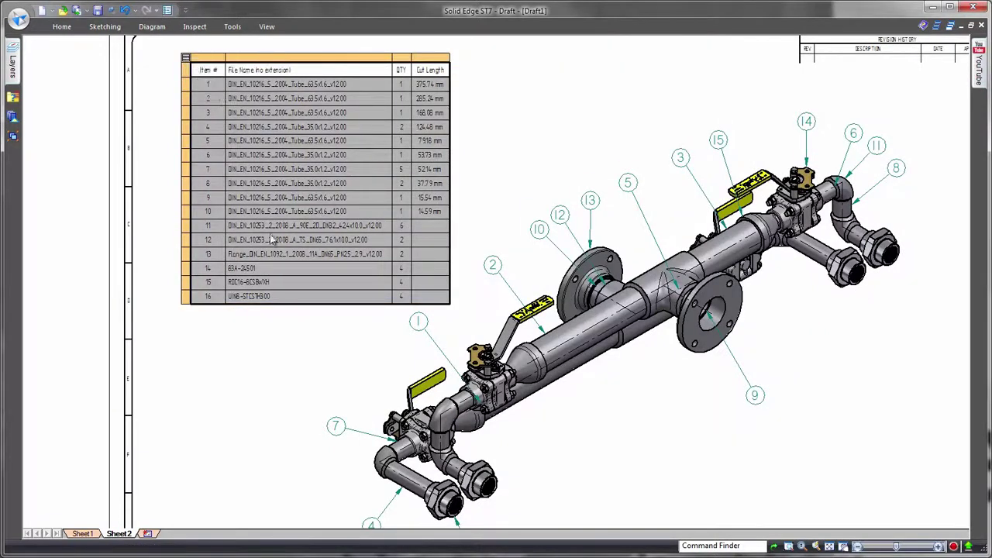
{"action": "left_click", "coordinate": [267, 144]}
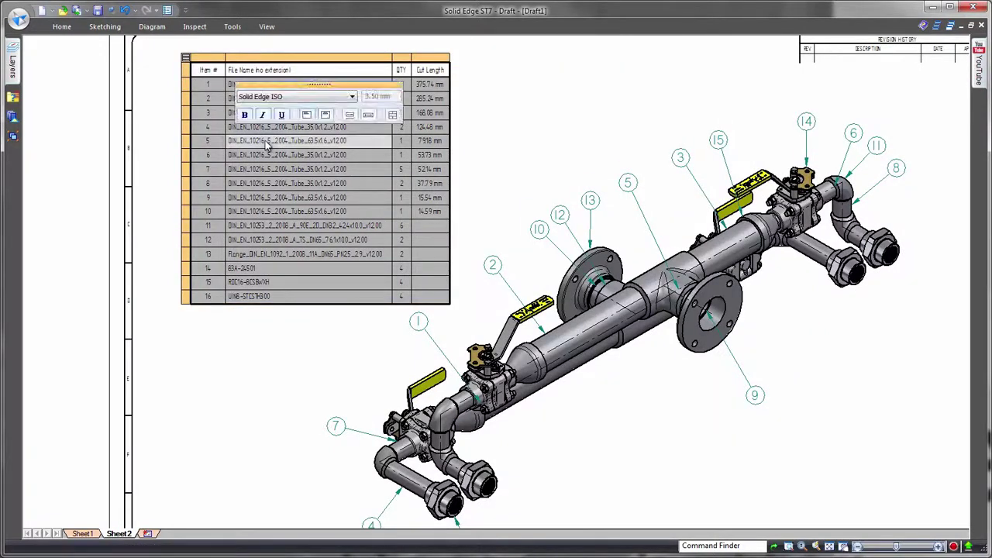
{"action": "left_click", "coordinate": [265, 212]}
{"action": "left_click", "coordinate": [261, 256]}
{"action": "left_click", "coordinate": [246, 283]}
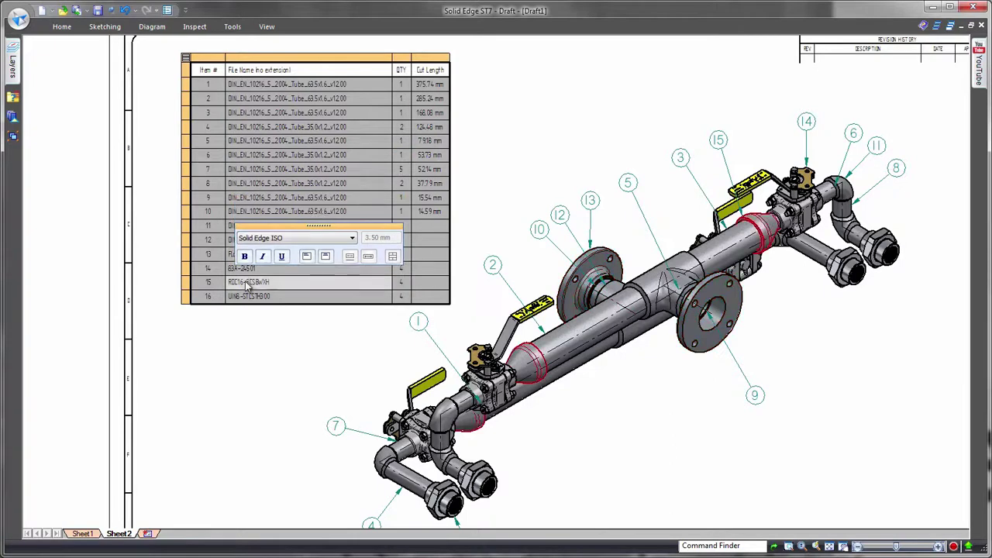
{"action": "left_click", "coordinate": [249, 298]}
{"action": "left_click", "coordinate": [185, 58]}
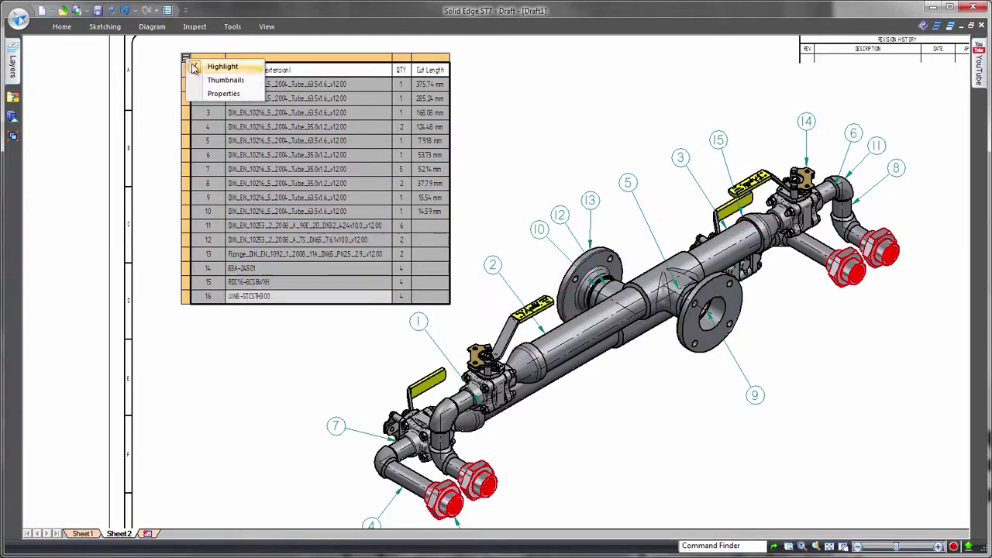
{"action": "left_click", "coordinate": [196, 67]}
Turn on parts list thumbnails to preview fittings such as item 12, turn them off, and leave table editing
{"action": "left_click", "coordinate": [186, 58]}
{"action": "left_click", "coordinate": [200, 80]}
{"action": "left_click_drag", "start_coordinate": [349, 240], "coordinate": [584, 83]}
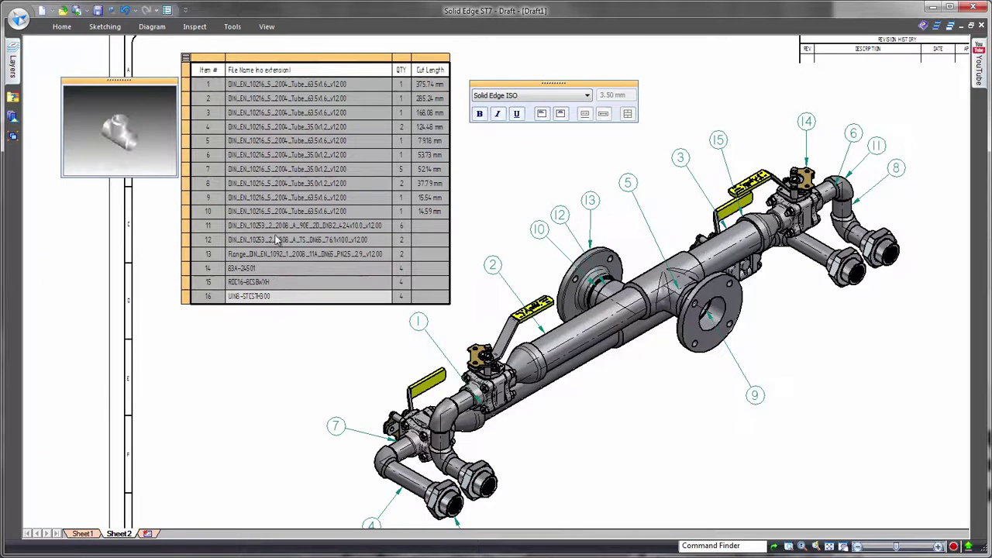
{"action": "left_click", "coordinate": [186, 59]}
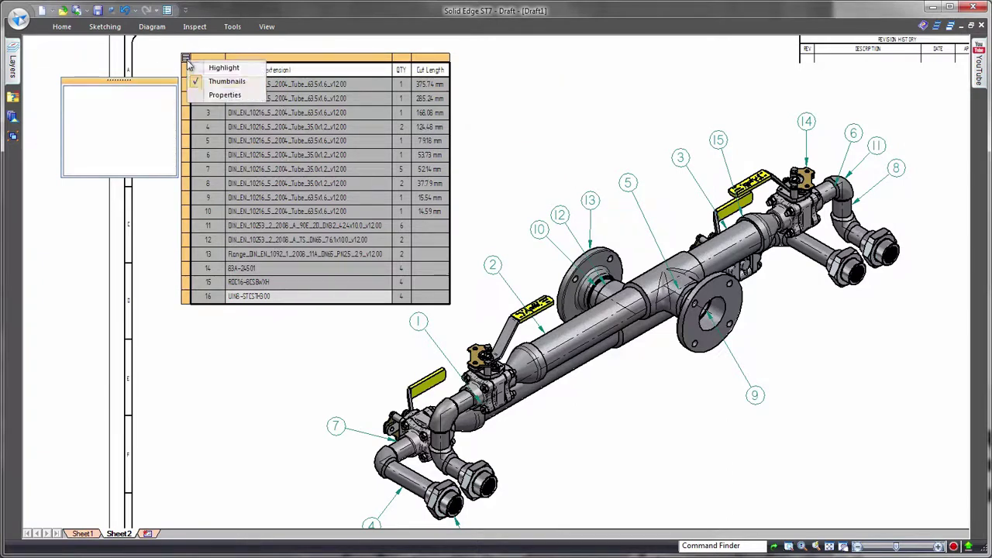
{"action": "left_click", "coordinate": [222, 82]}
{"action": "left_click", "coordinate": [551, 82]}
{"action": "middle_click", "coordinate": [865, 377]}
{"action": "middle_click", "coordinate": [866, 378]}
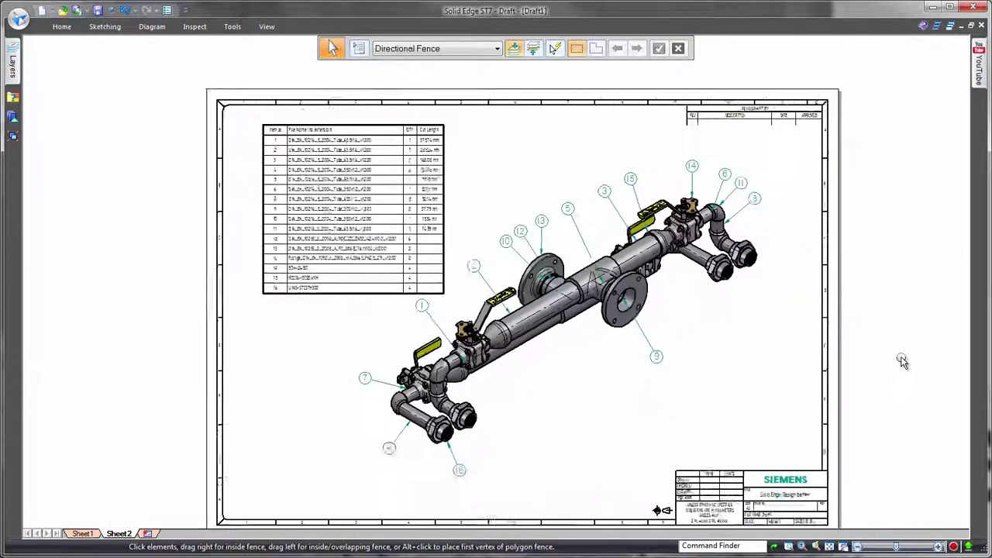